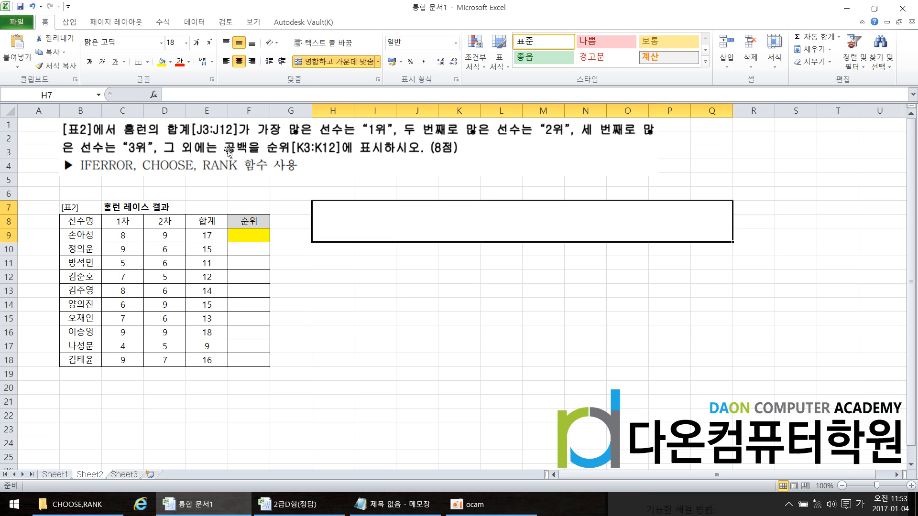
Switch to Notepad and start a new line reading RANK( beneath the existing text-function notes
click(387, 505)
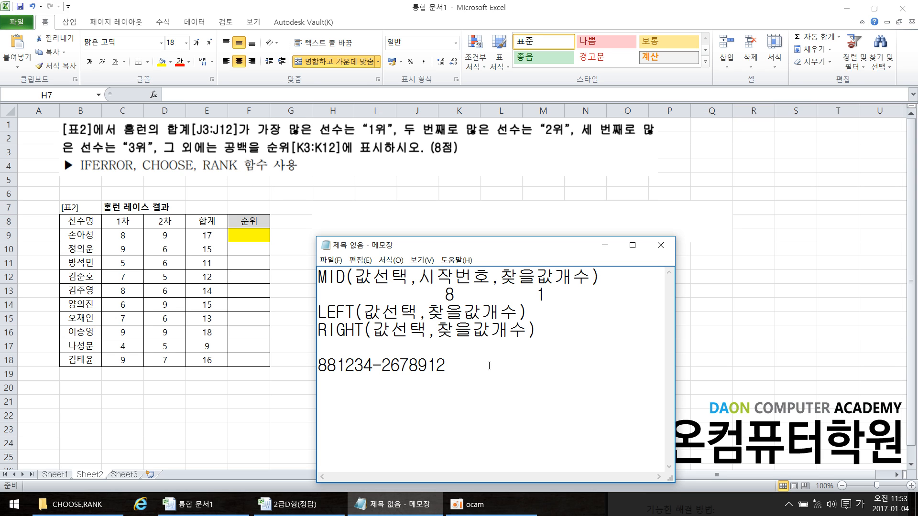
drag(476, 366, 287, 379)
click(509, 374)
key(Return)
text(ㄱ)
key(BackSpace)
text(RANK(SO)
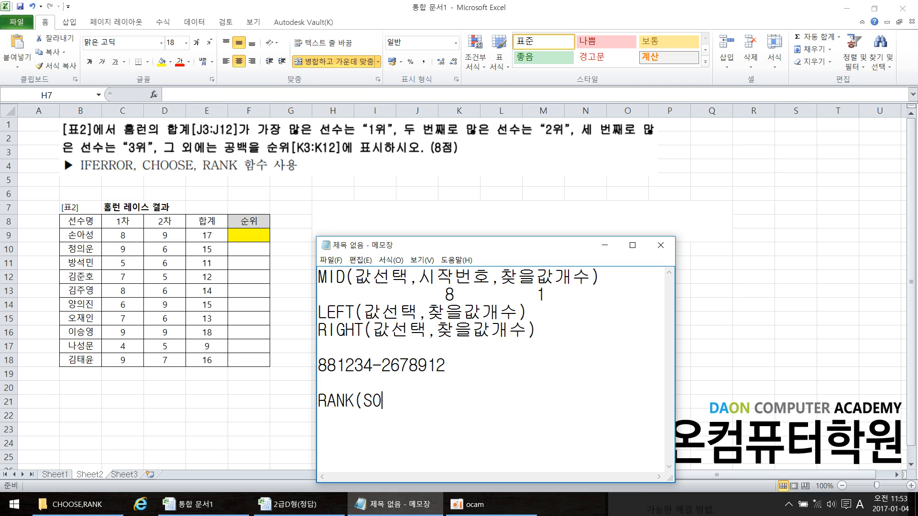
Write 내줄에내값선택, as the first argument of the RANK note
key(BackSpace)
key(BackSpace)
key(Hangul)
text(내줄에)
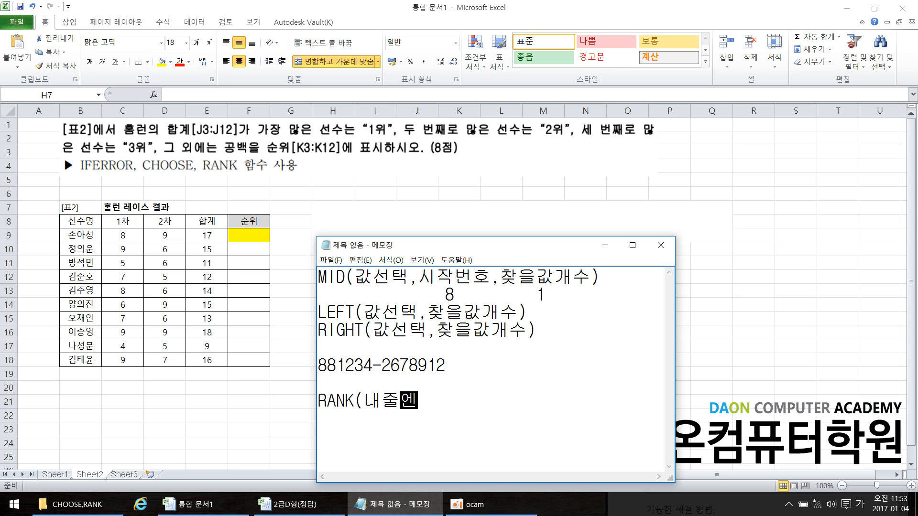
text(내값서)
text(선택,)
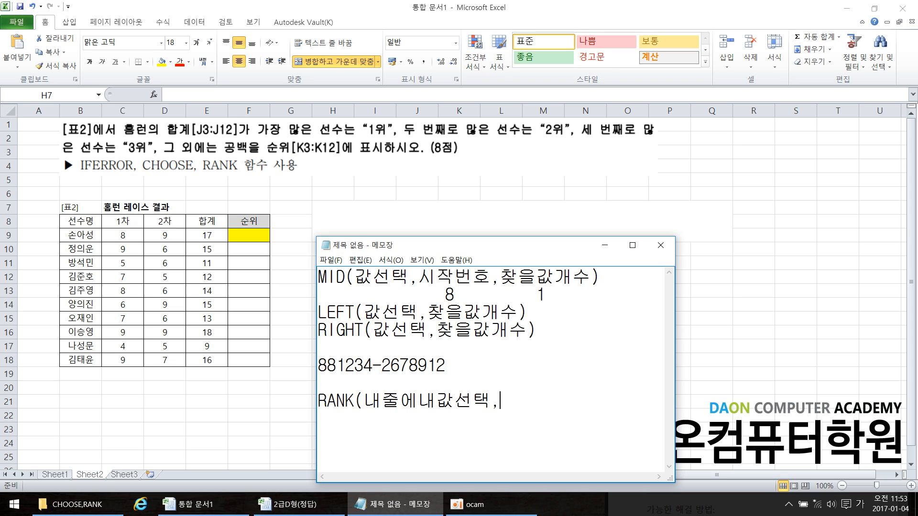
text(전체-)
Complete the RANK note with 전체-F4 as the second argument and a closing parenthesis
key(Hangul)
text(F4))
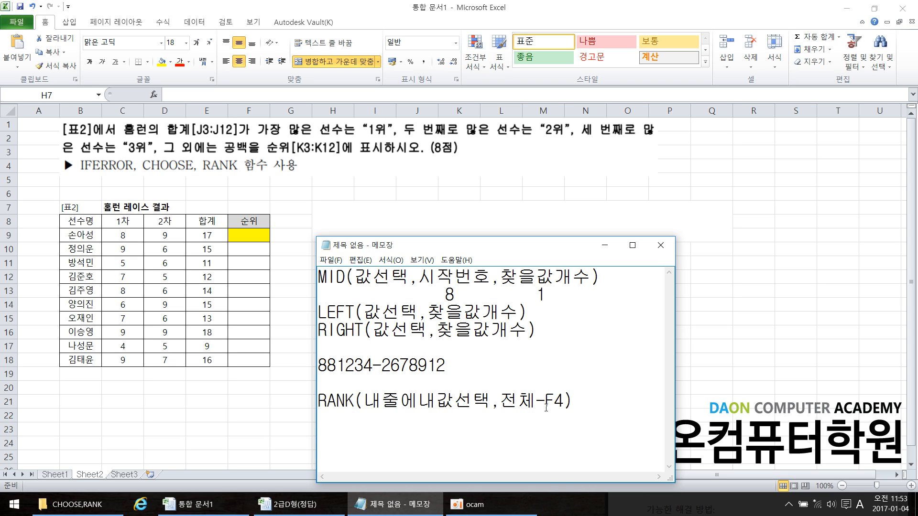
Highlight 전체 and F4 in the RANK note, and return to the Excel worksheet
click(563, 401)
drag(536, 400, 502, 400)
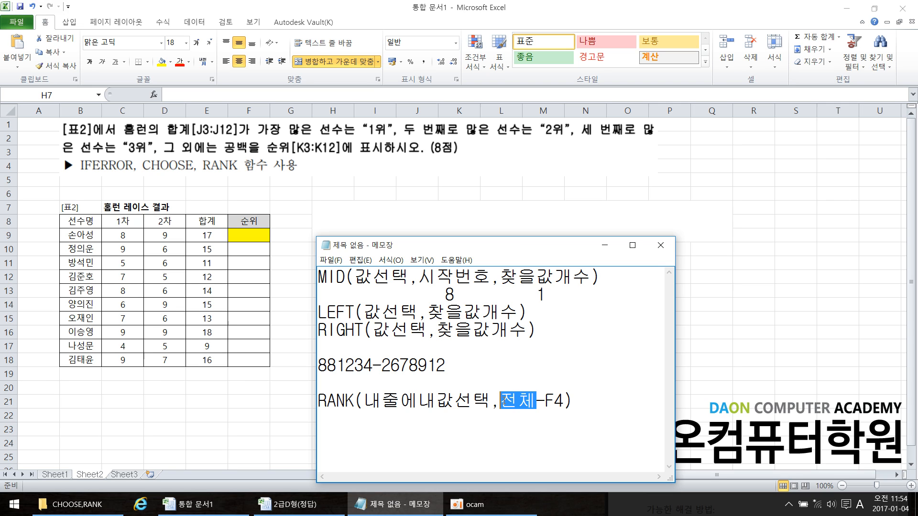
click(513, 410)
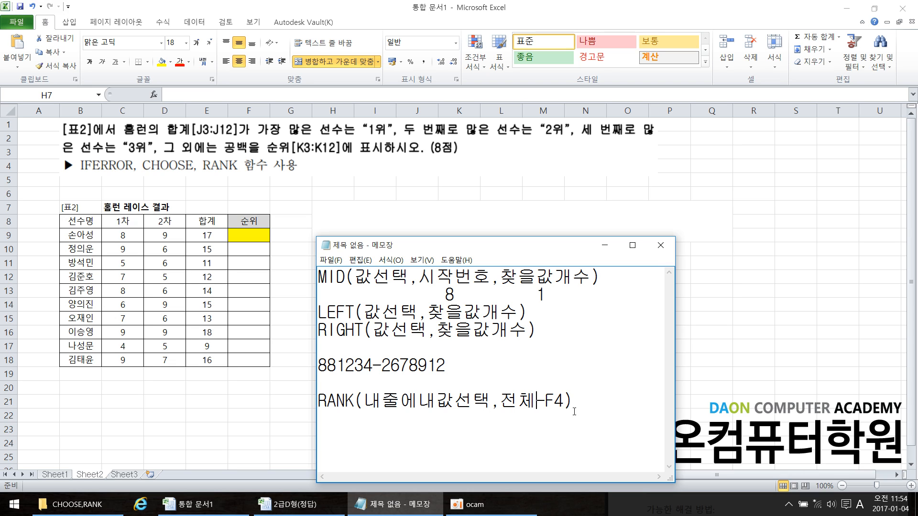
drag(565, 403, 546, 401)
click(499, 226)
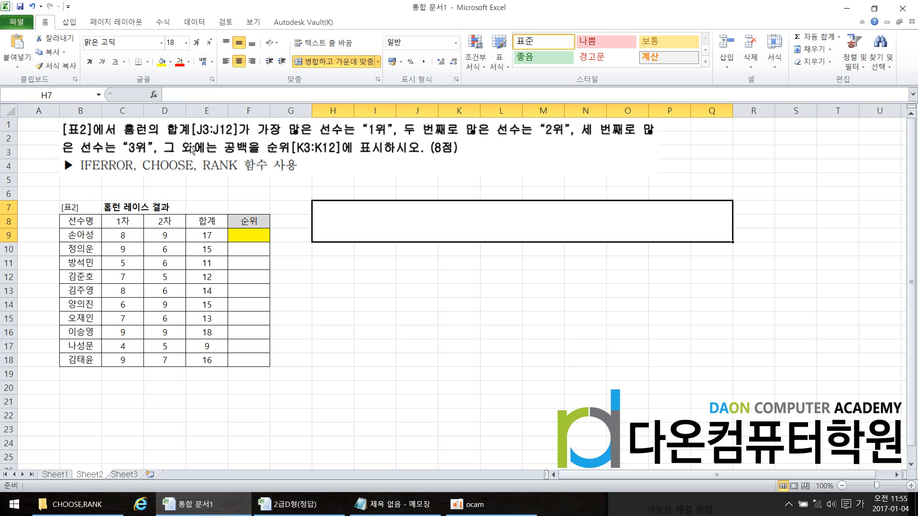
click(70, 24)
click(120, 52)
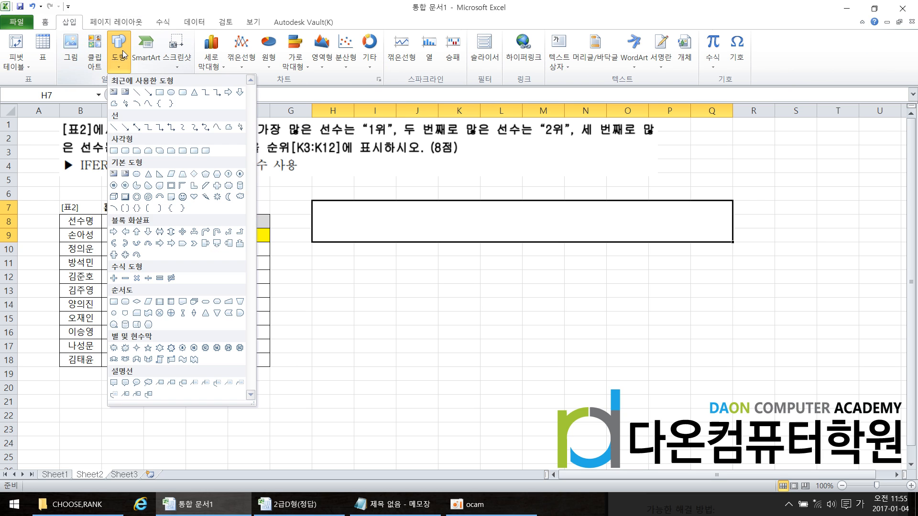
click(137, 93)
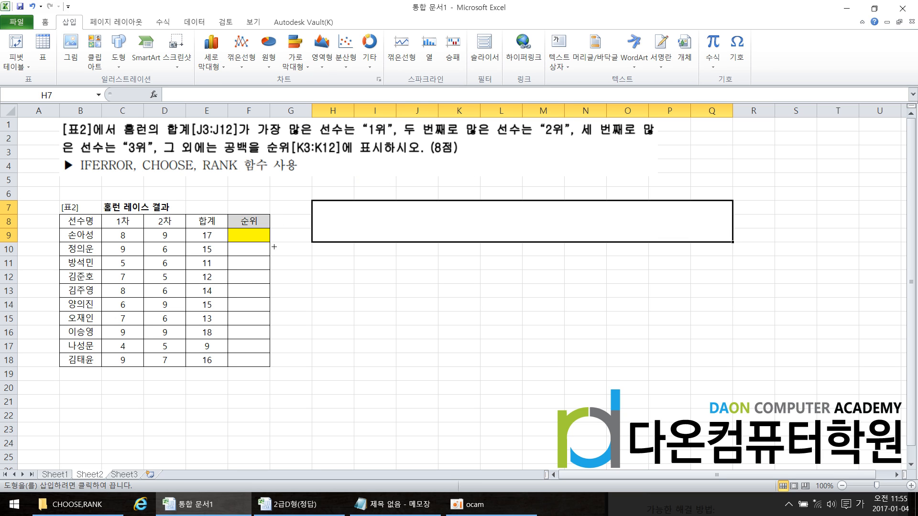
click(62, 475)
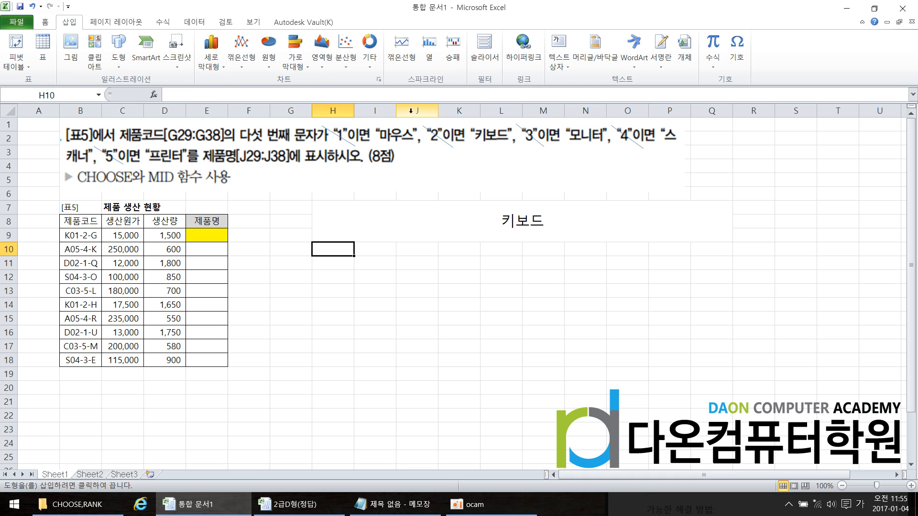
click(90, 474)
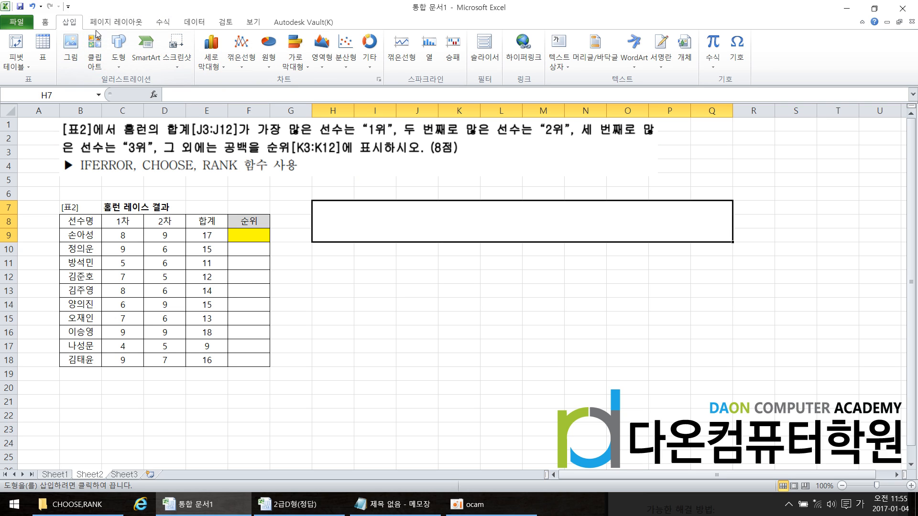
click(127, 58)
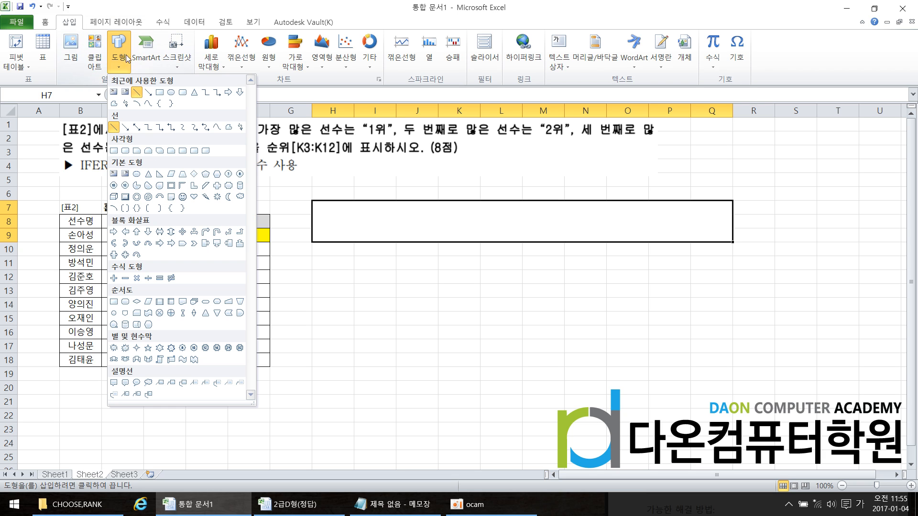
click(136, 95)
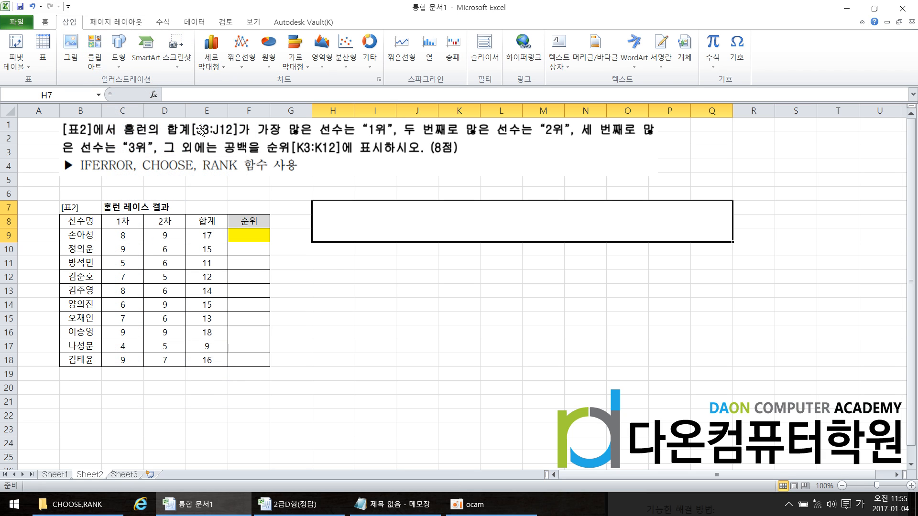
Draw three short diagonal lines, about 1.4 to 2.1 cm wide, over the question's first-, second- and third-place conditions
click(119, 50)
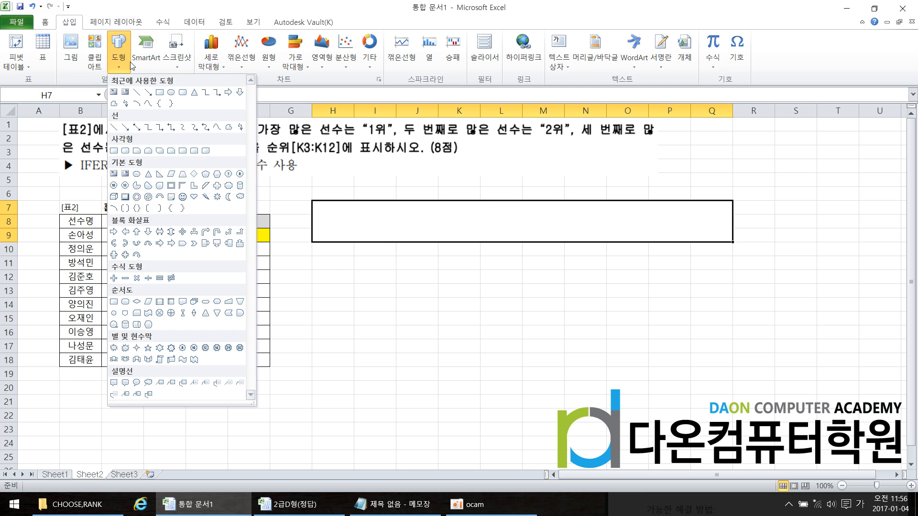
click(138, 93)
click(280, 126)
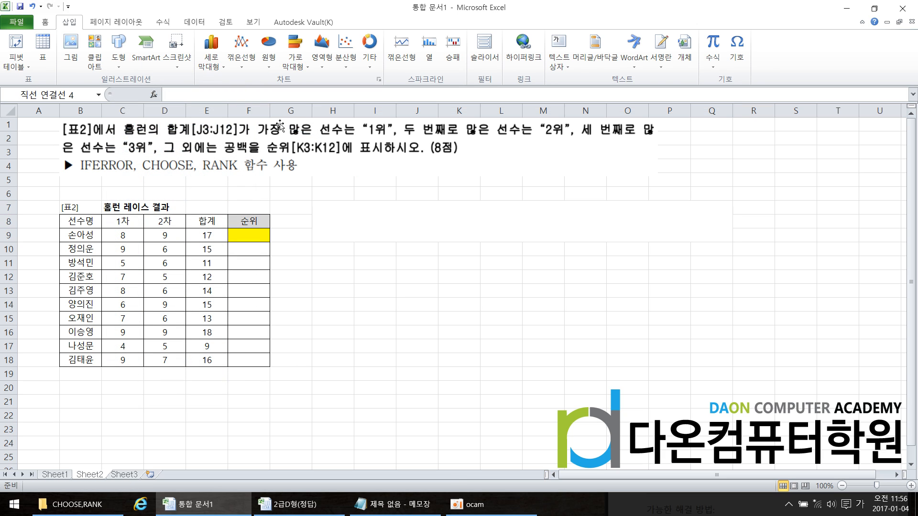
click(31, 38)
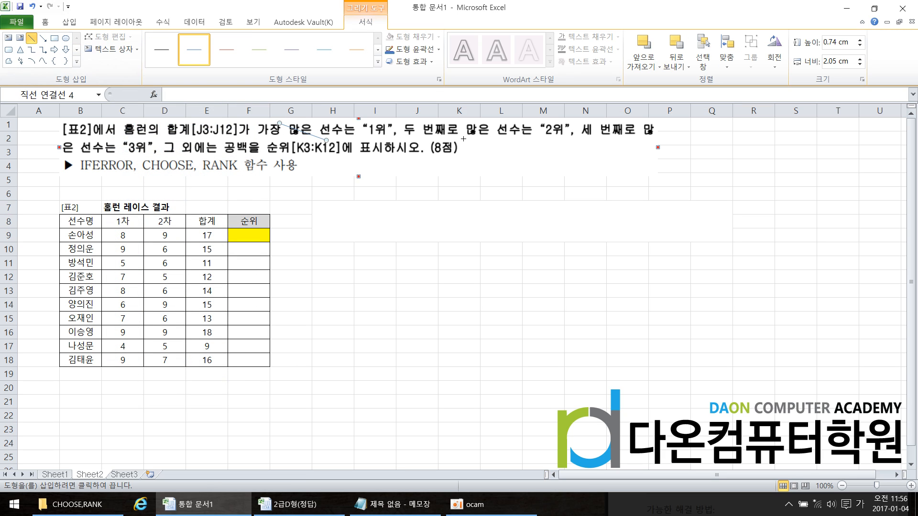
drag(427, 124, 464, 140)
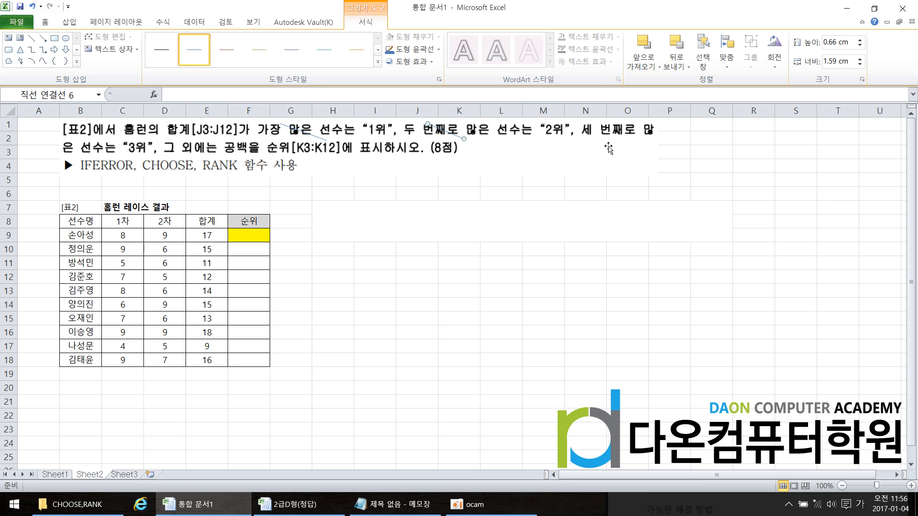
click(31, 38)
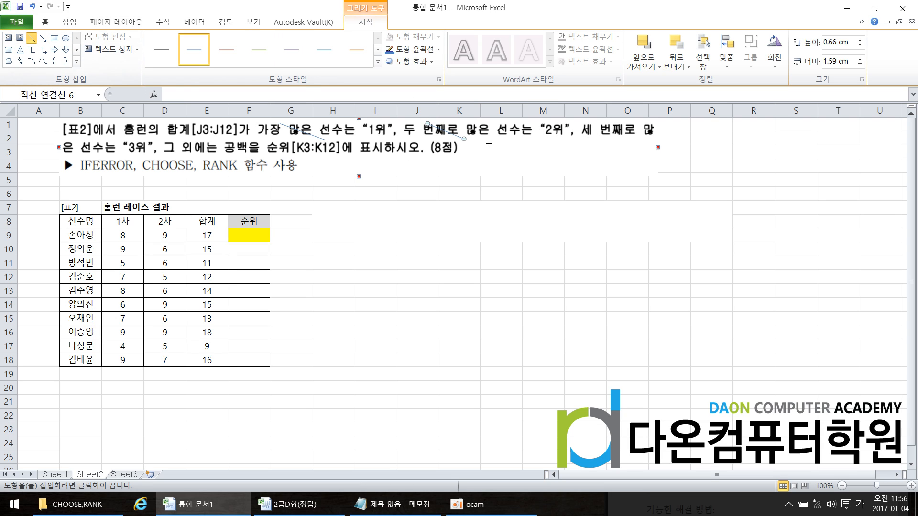
drag(627, 147, 596, 123)
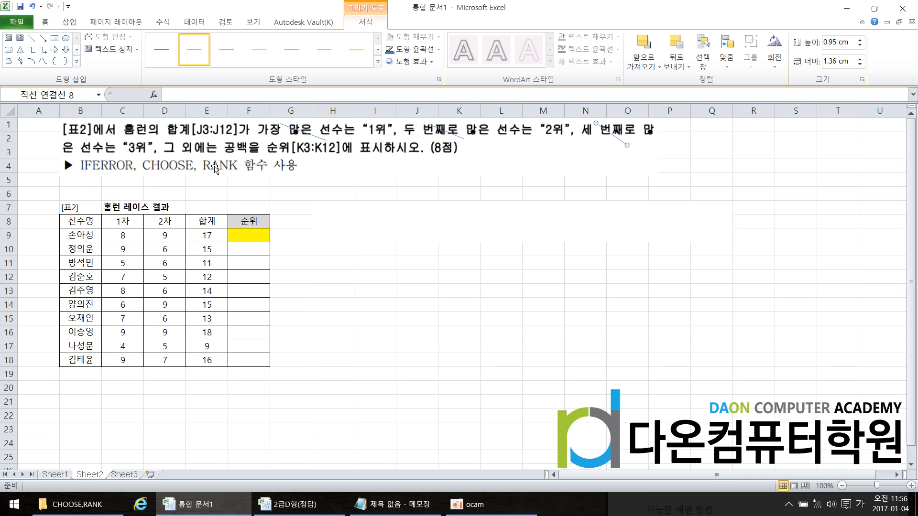
Start the formula =RANK(E9, in the merged cell H7, using the RANK function with the first player's total
click(384, 227)
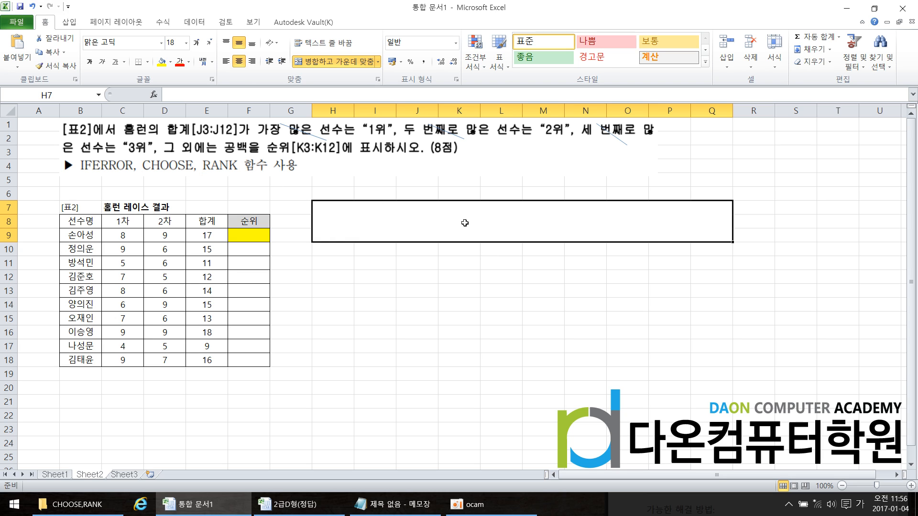
text(=)
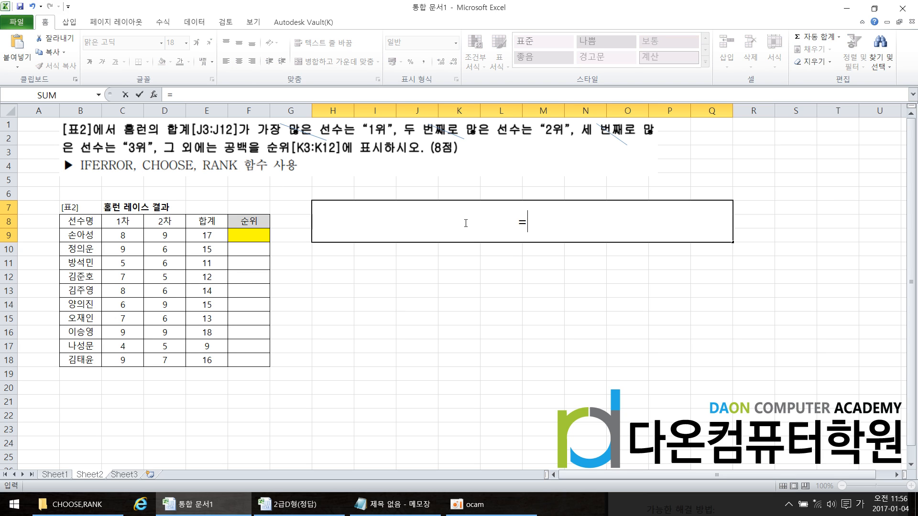
text(ㄱ)
key(BackSpace)
text(RANK)
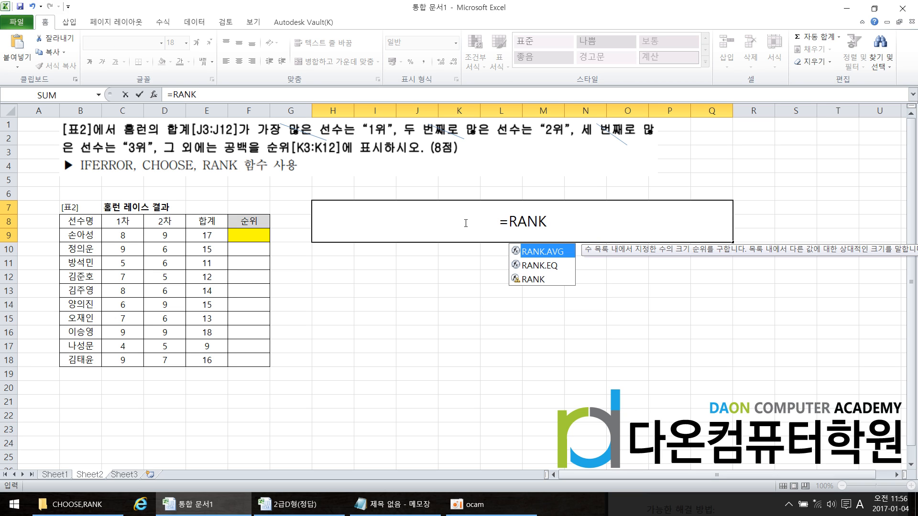
double_click(533, 279)
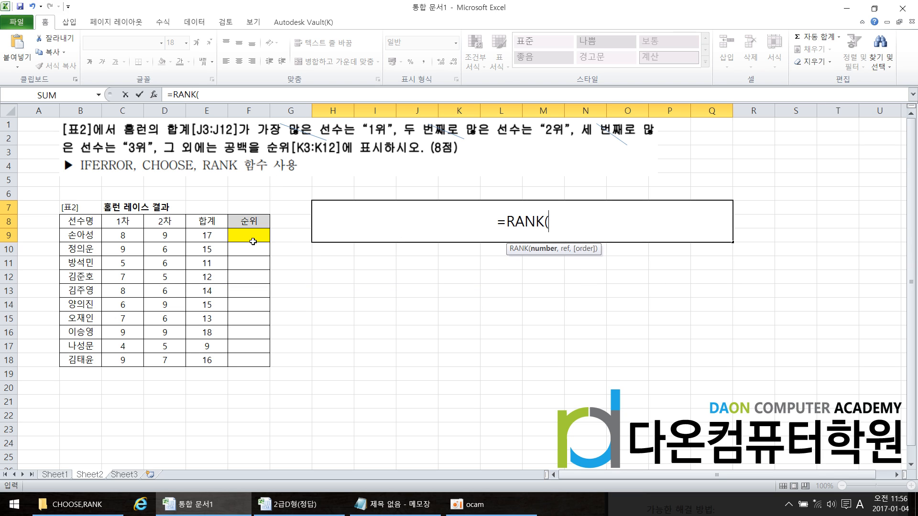
click(209, 238)
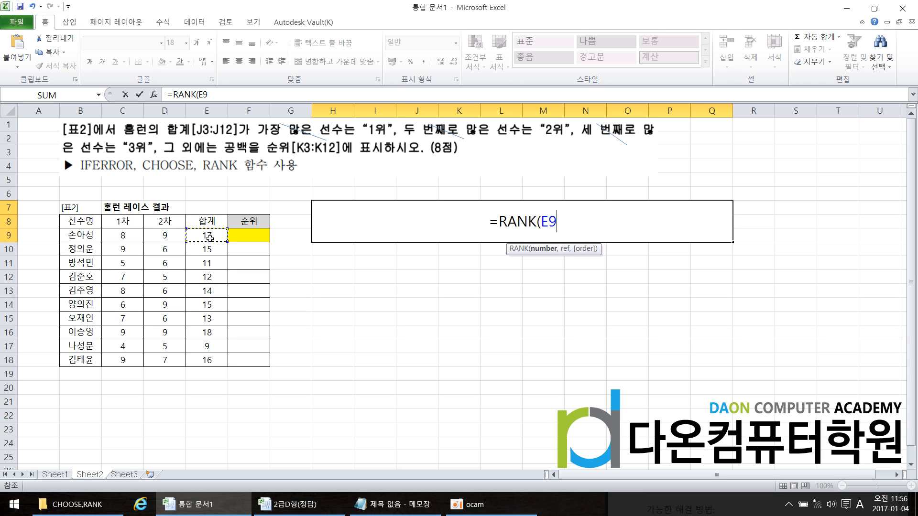
text(,)
click(394, 504)
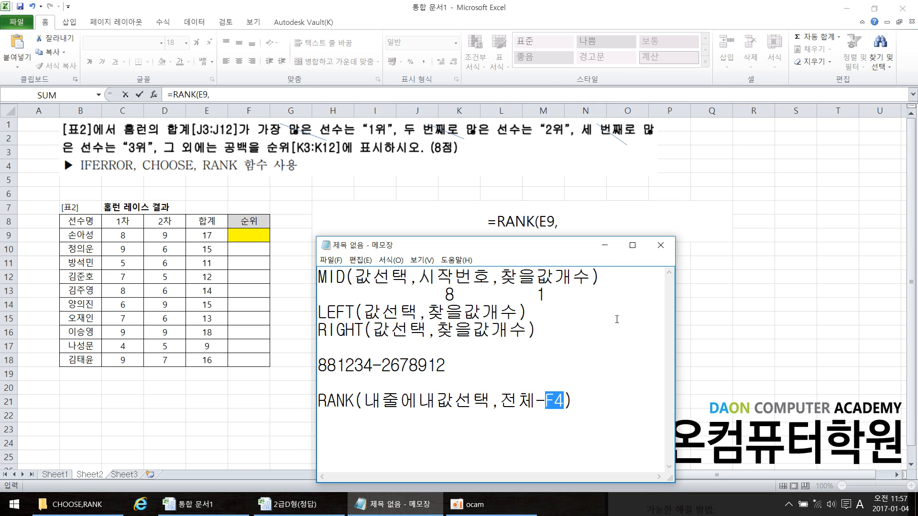
click(604, 244)
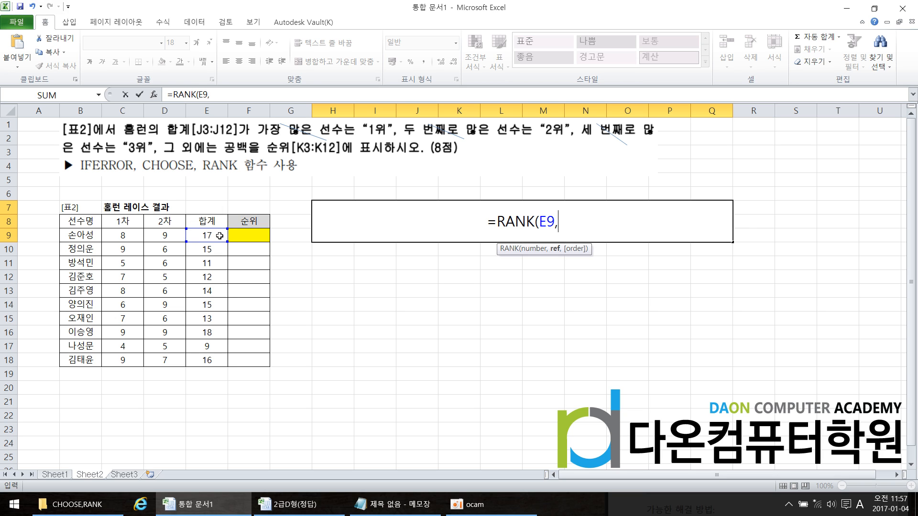
drag(214, 235, 210, 360)
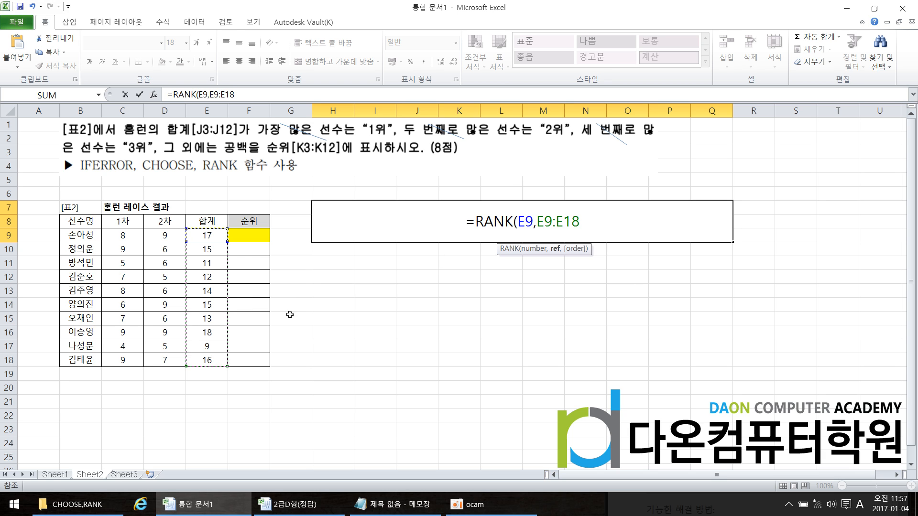
click(385, 494)
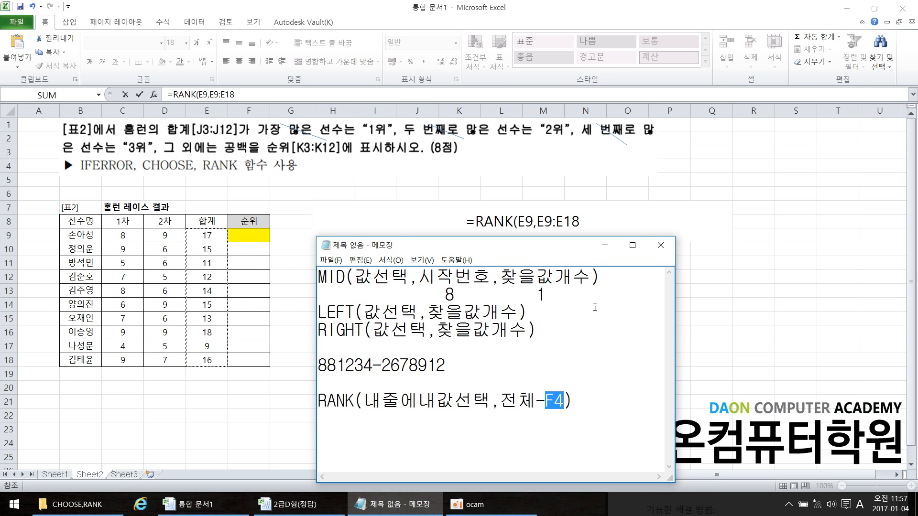
click(607, 246)
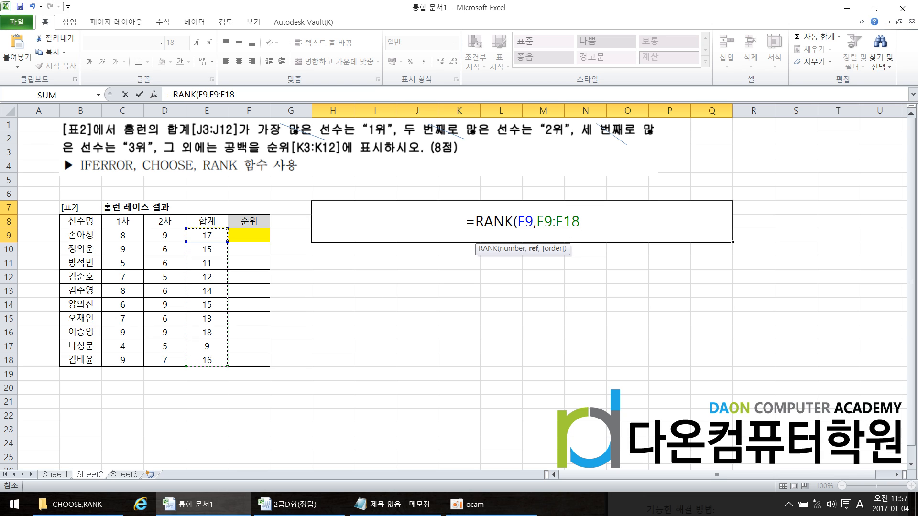
key(BackSpace)
key(BackSpace)
key(BackSpace)
key(BackSpace)
key(BackSpace)
key(BackSpace)
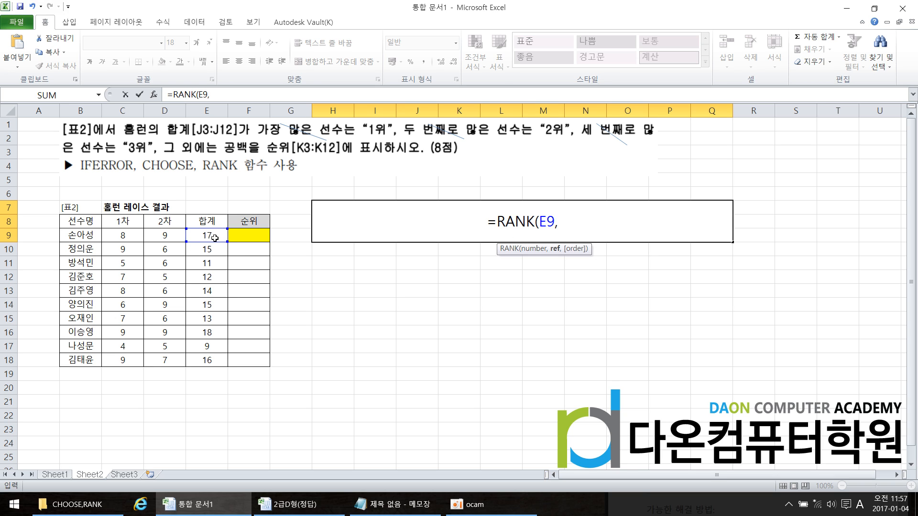
Complete the RANK formula in H7 with the absolute reference range $E$9:$E$18 and a closing parenthesis
drag(214, 238, 220, 362)
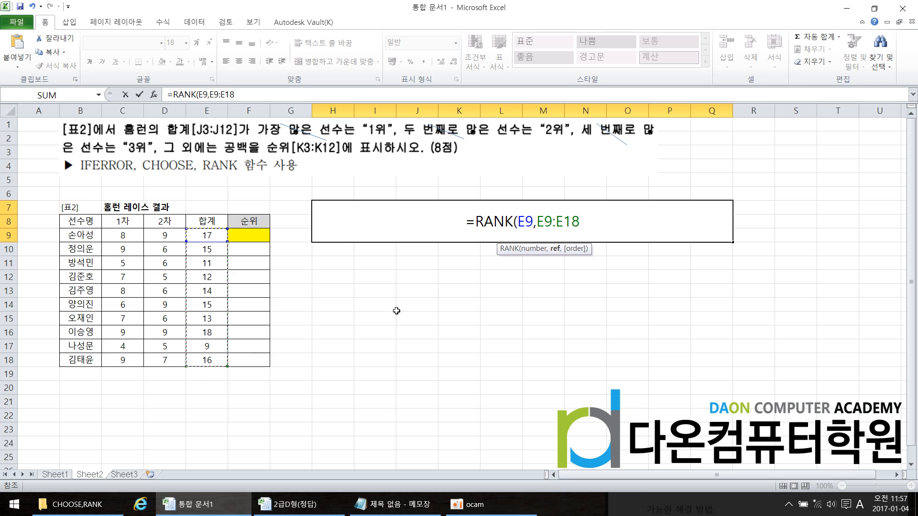
drag(539, 221, 604, 242)
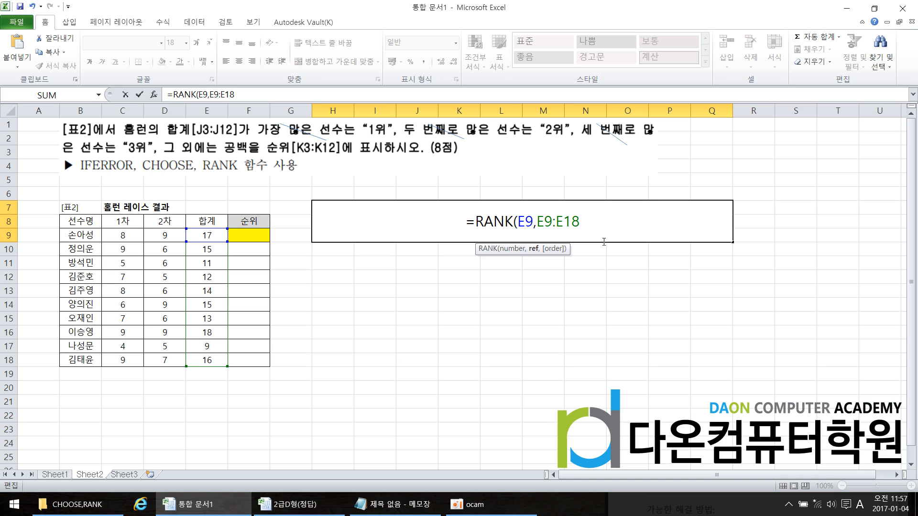
text($)
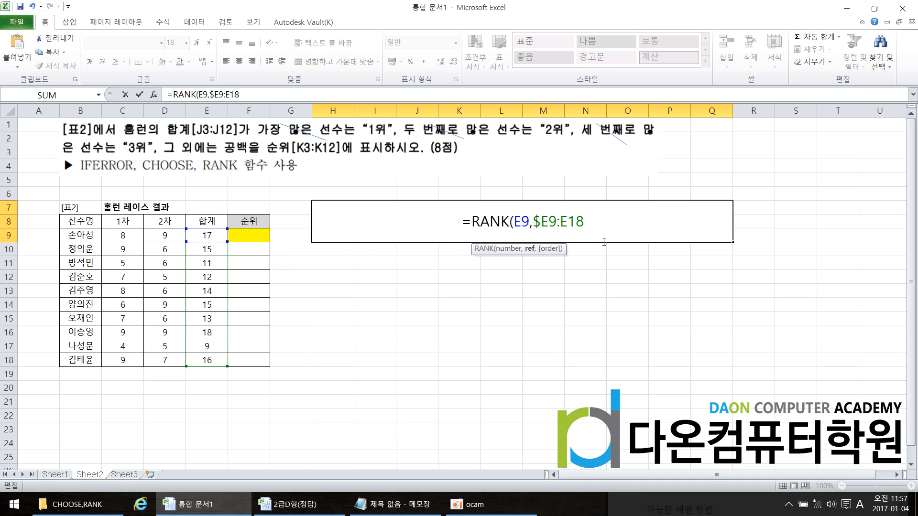
key(Right)
text($)
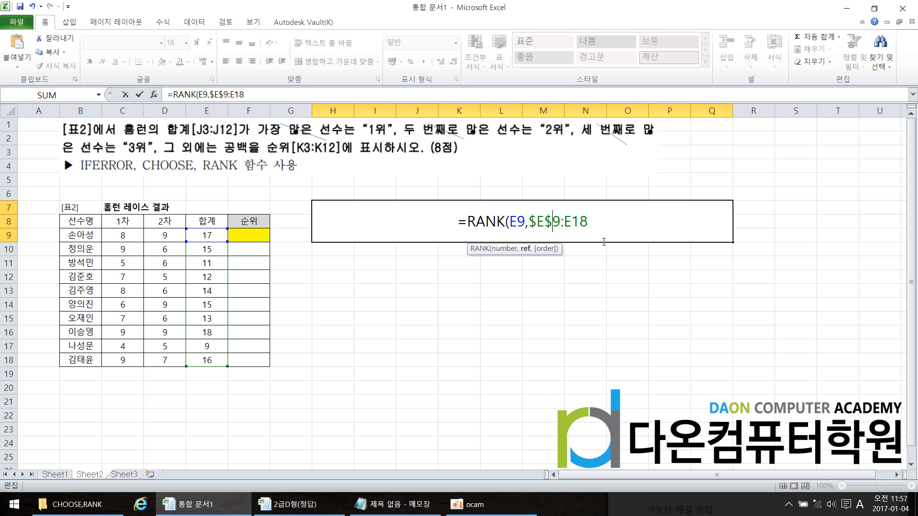
key(Right)
key(Right)
text($)
key(Right)
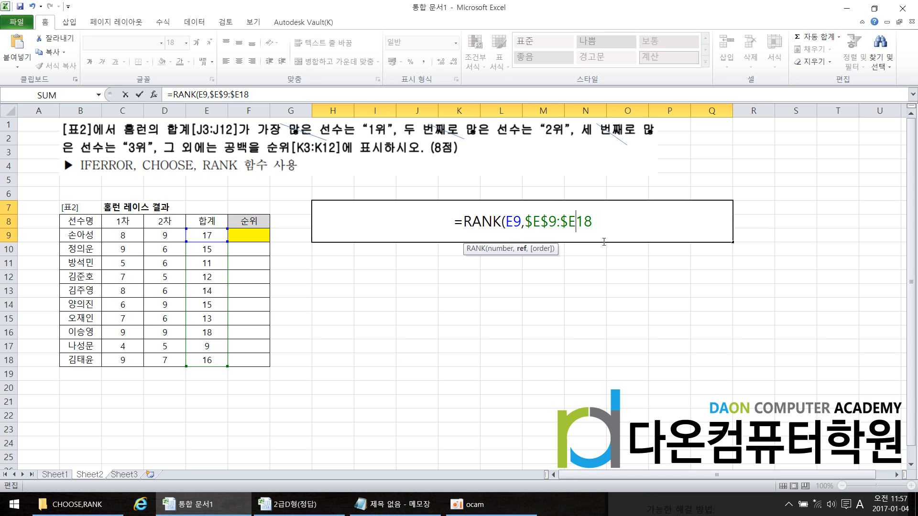
text($)
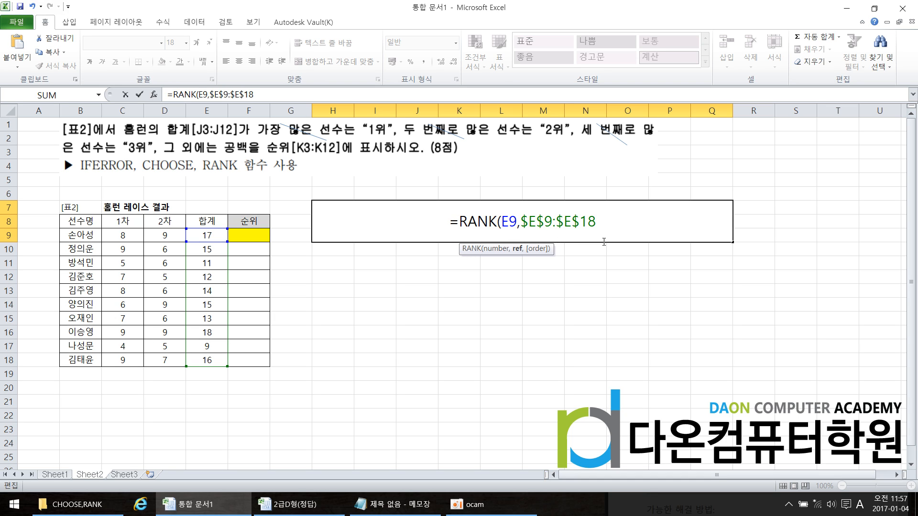
text())
key(Return)
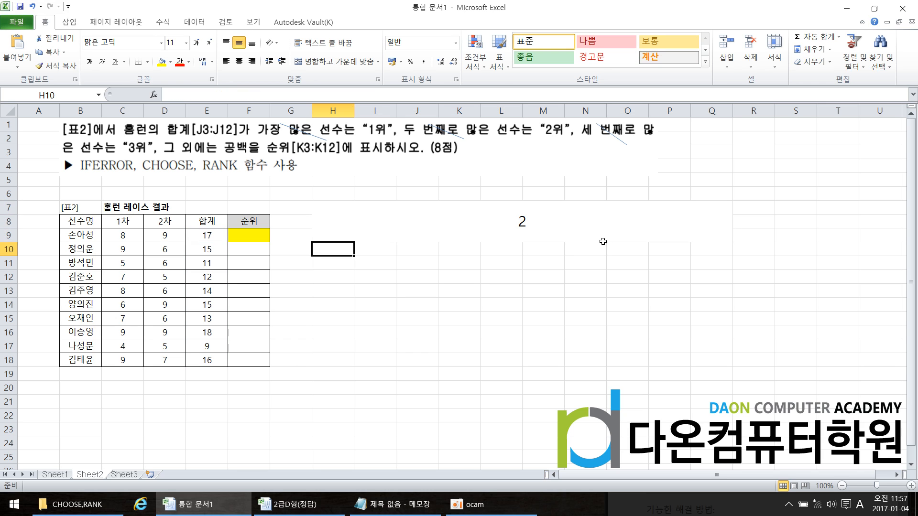
double_click(594, 231)
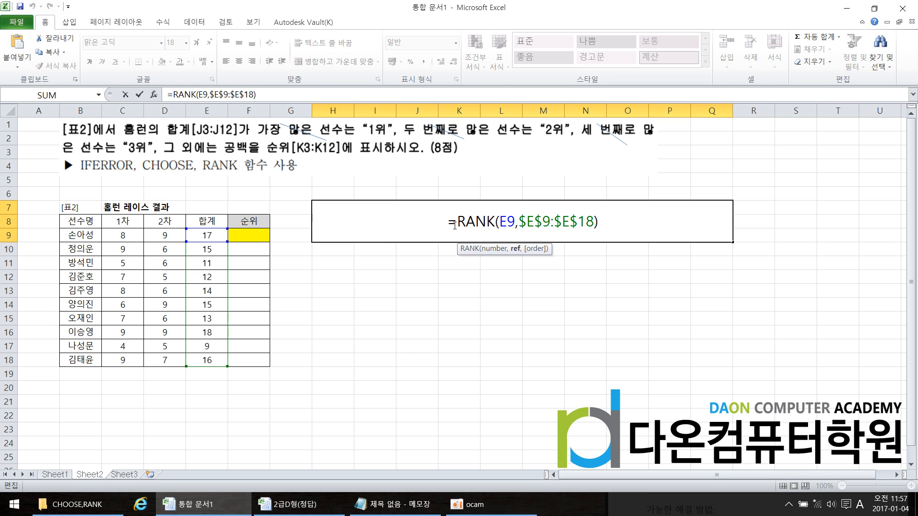
drag(450, 221, 619, 223)
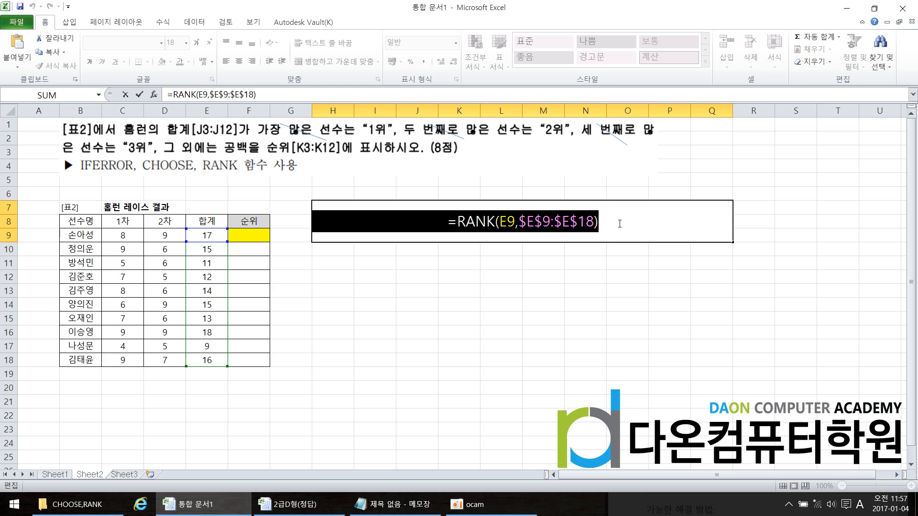
key(Escape)
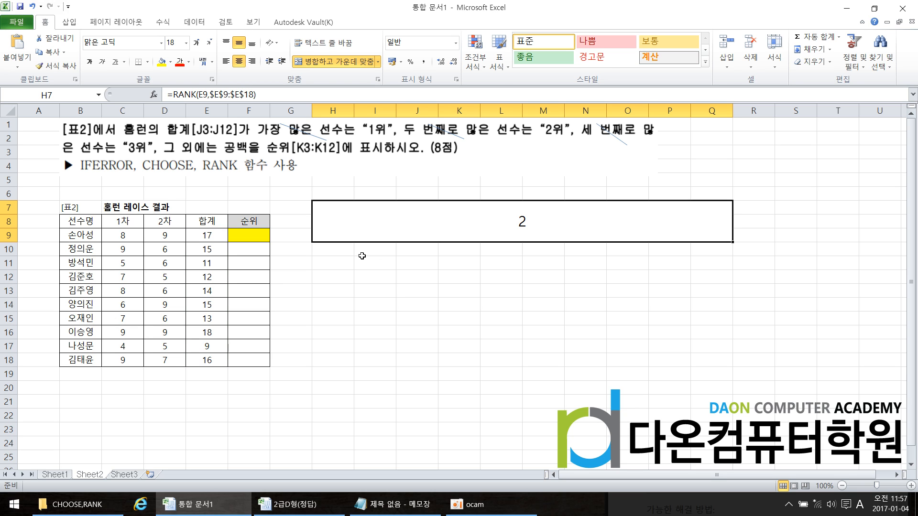
double_click(247, 235)
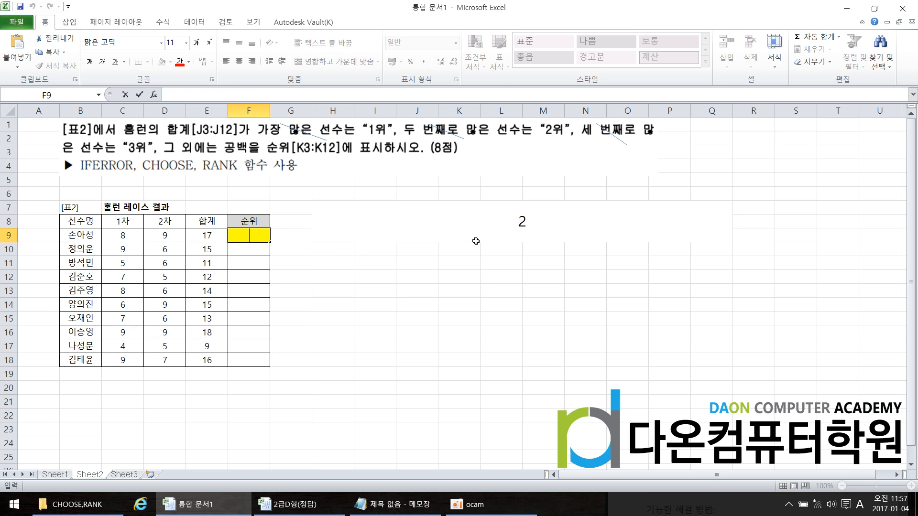
click(475, 241)
ctrl+click(248, 235)
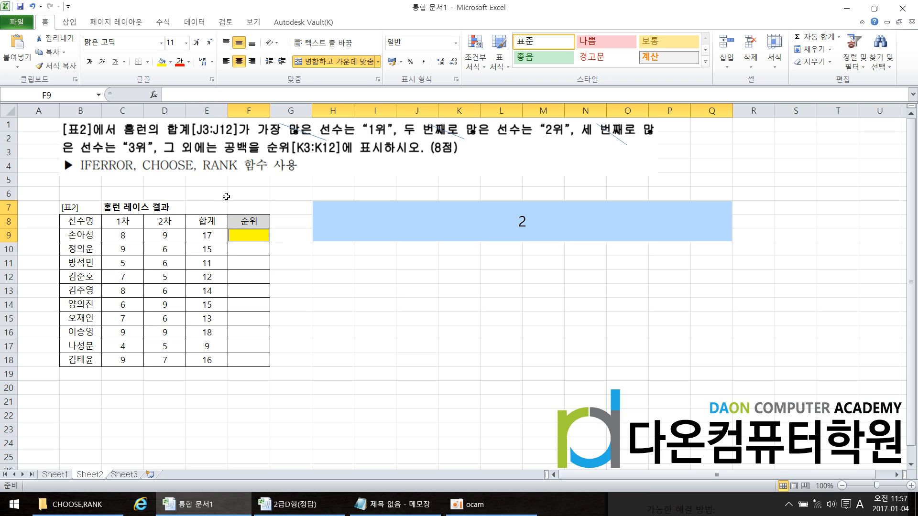
double_click(260, 237)
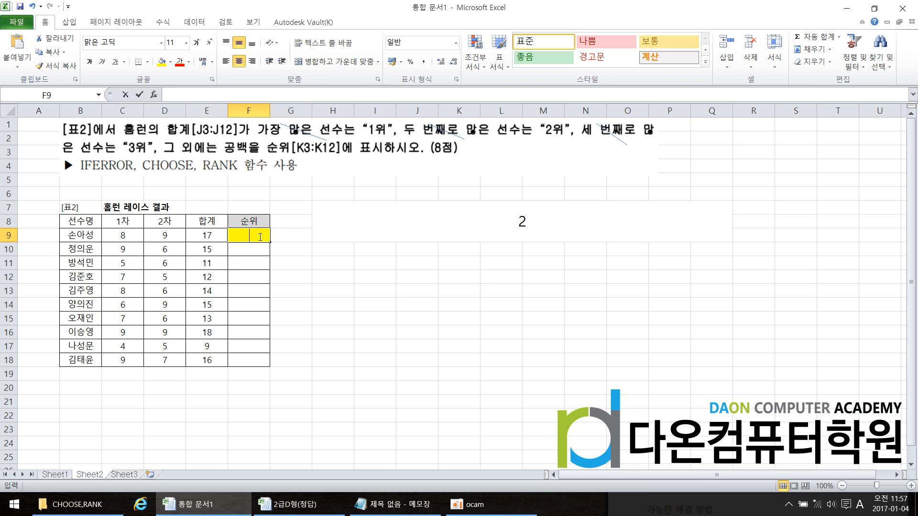
key(Escape)
Copy the complete RANK formula text from H7 into F9, the first player's 순위 cell
double_click(485, 222)
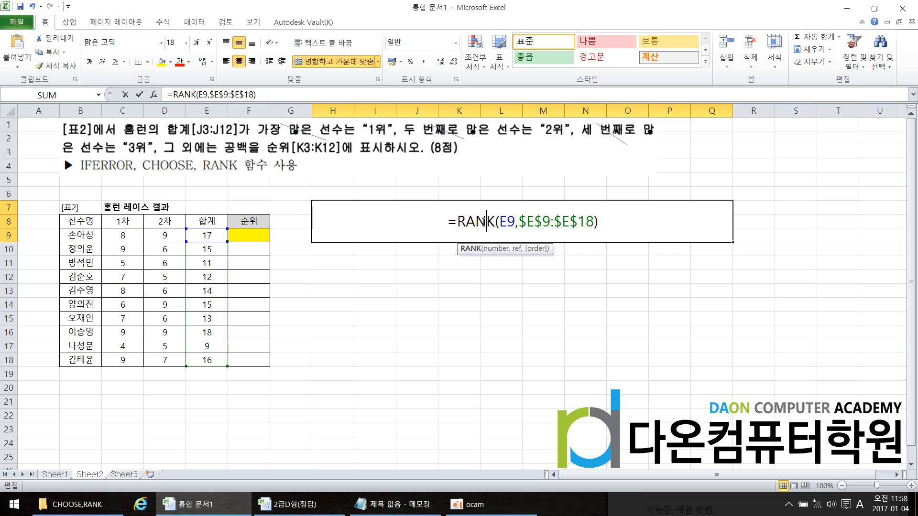
drag(431, 221, 648, 216)
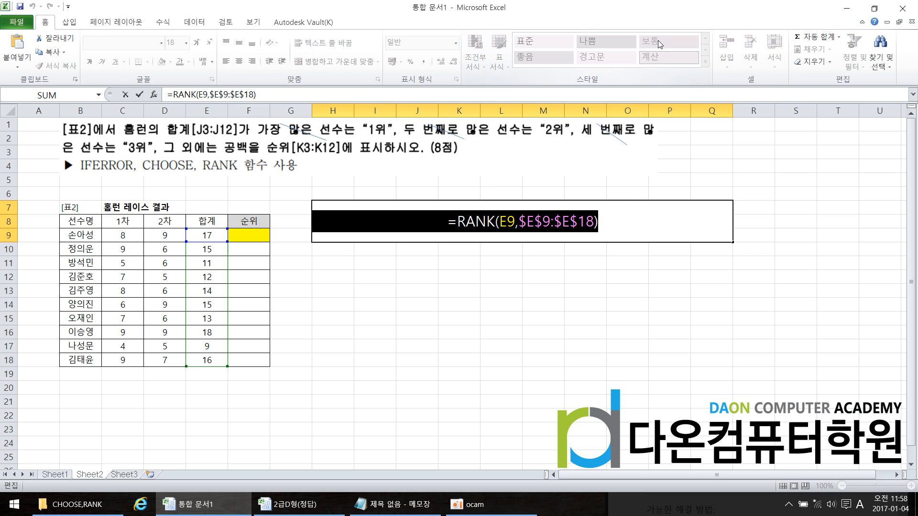
key(Escape)
double_click(255, 234)
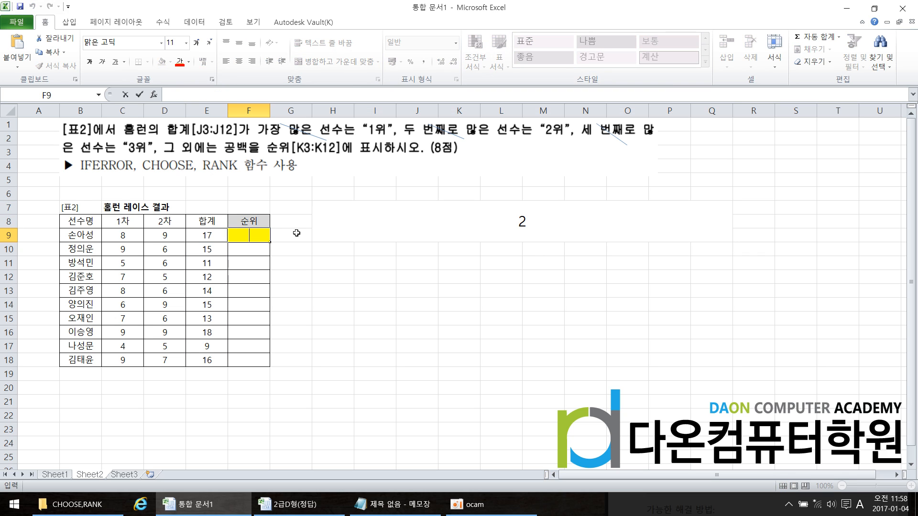
key(ctrl+v)
key(Return)
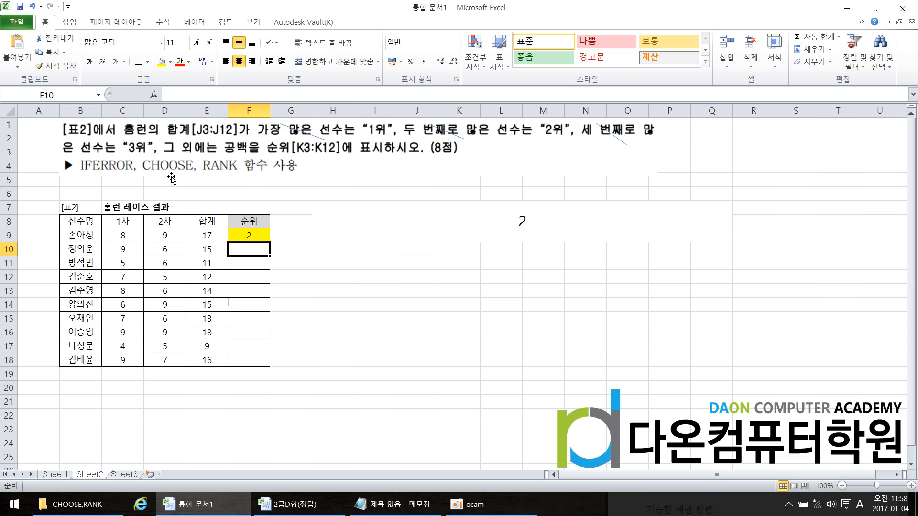
Fill the RANK formula from F9 down through F18
click(262, 234)
drag(269, 241, 270, 363)
click(324, 334)
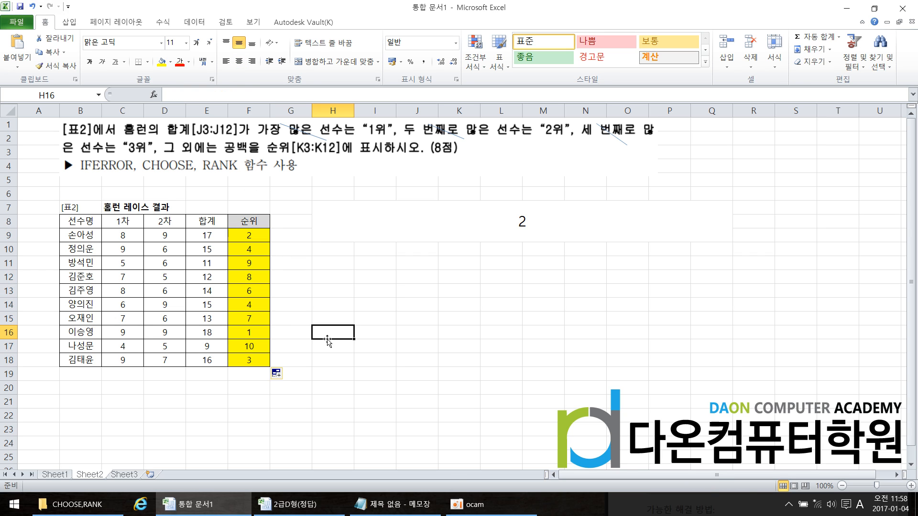
Paste the copied RANK formula text into G9 beside the 순위 column for comparison
double_click(289, 234)
key(ctrl+v)
drag(331, 244, 311, 238)
Make the reference range in G9's formula relative so that it reads =RANK(E9,E9:E18)
double_click(300, 237)
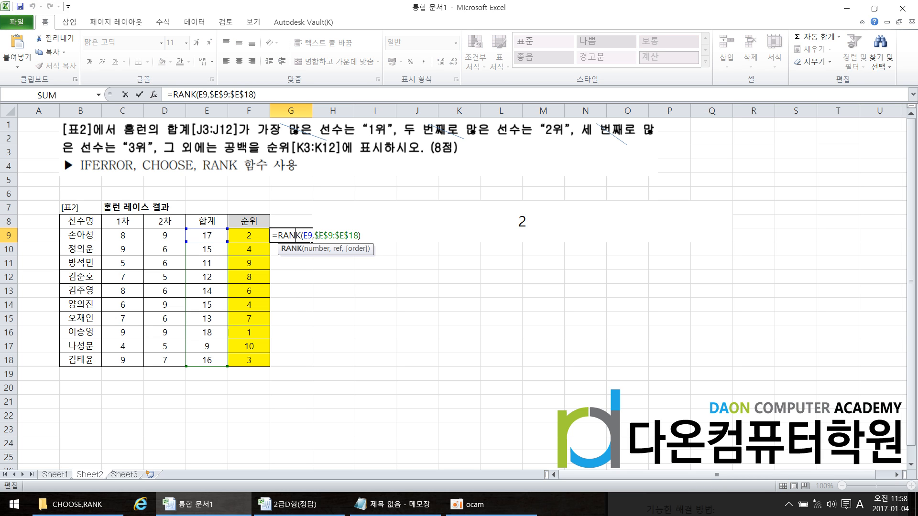
click(318, 236)
key(BackSpace)
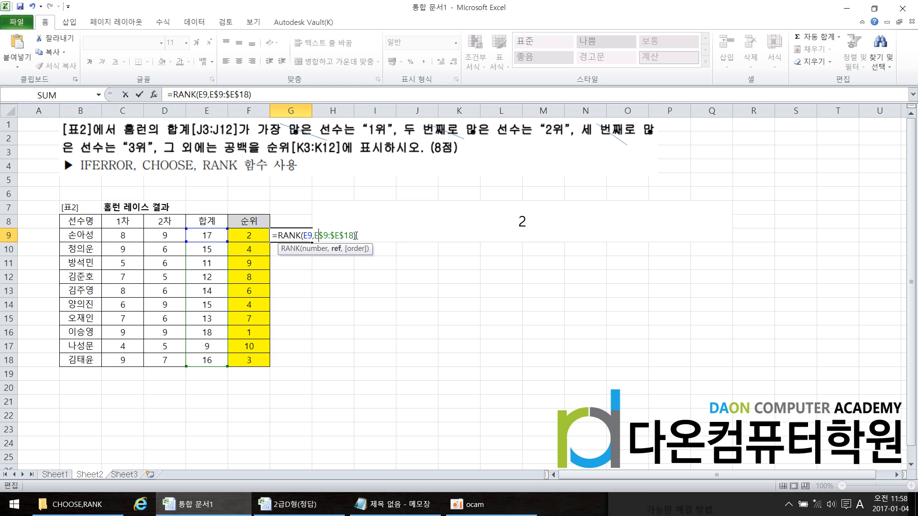
key(Right)
key(Right)
key(BackSpace)
key(Right)
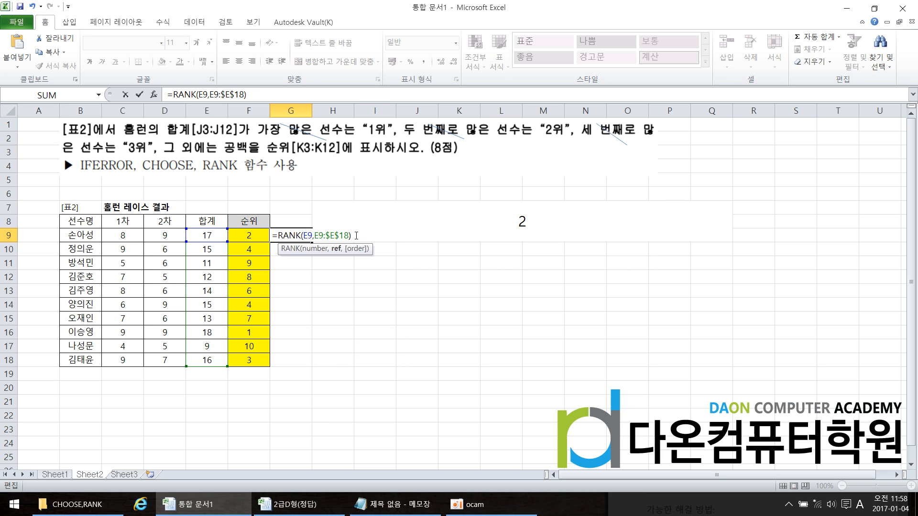
key(Right)
key(Right)
key(BackSpace)
key(BackSpace)
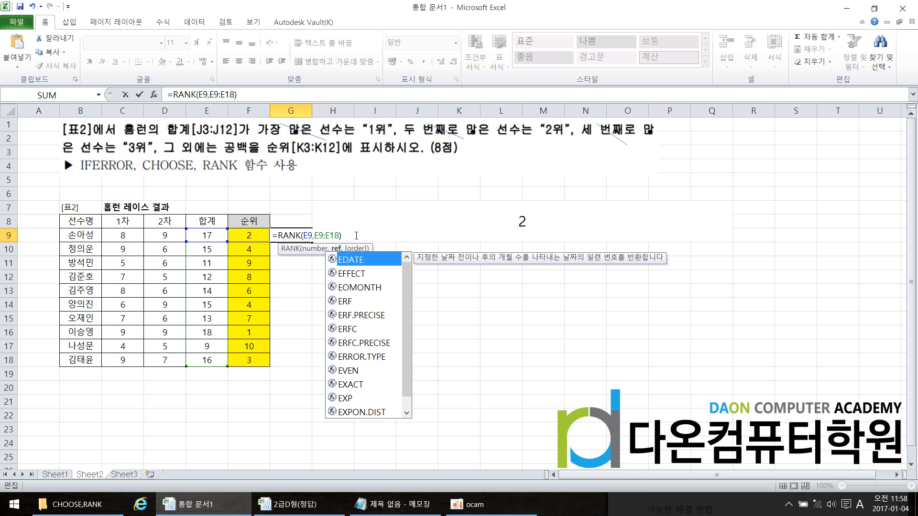
key(Return)
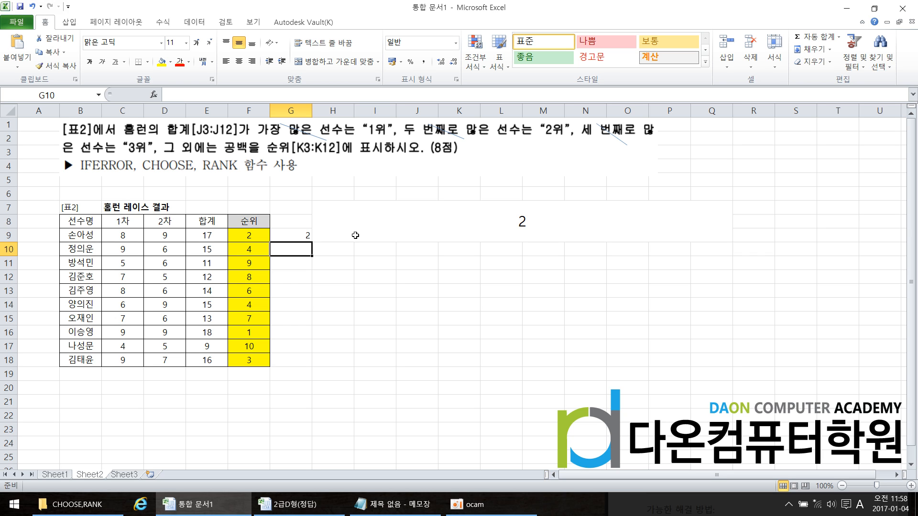
Review the RANK note in Notepad, and return to Excel to check the formula in F9
click(420, 503)
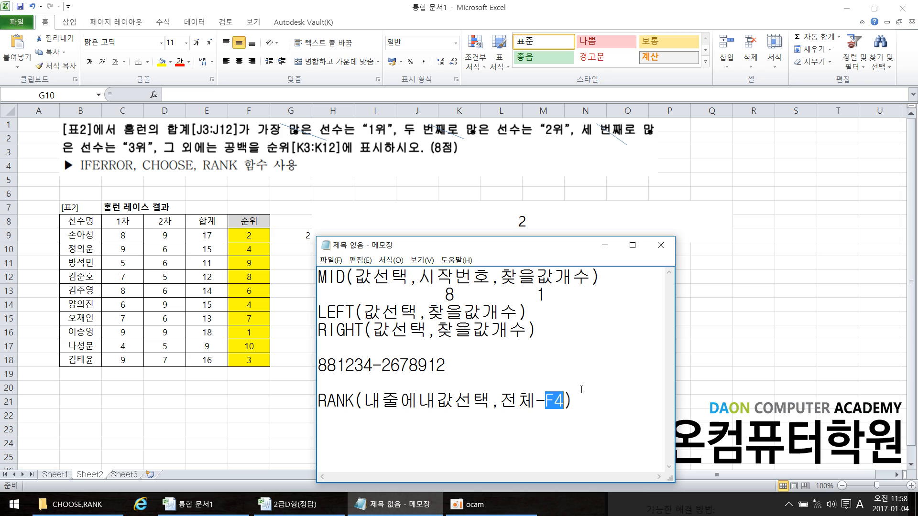
key(alt+Tab)
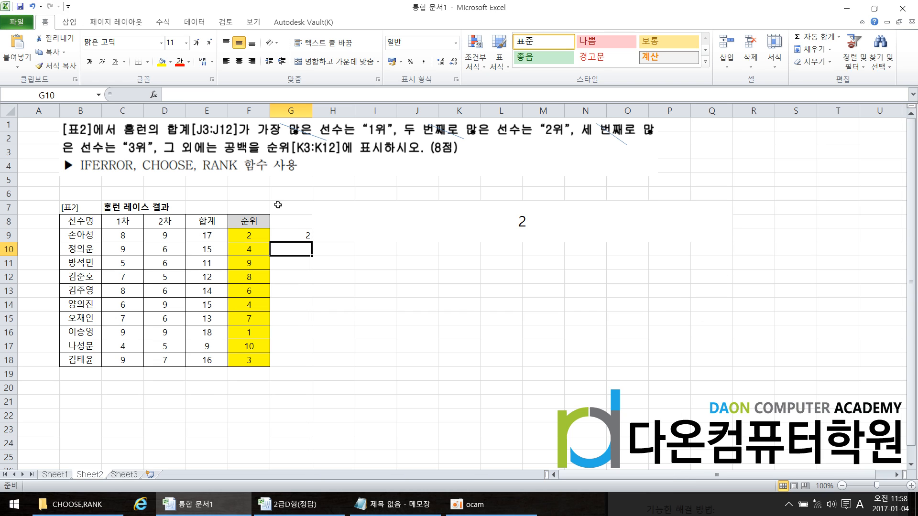
click(260, 238)
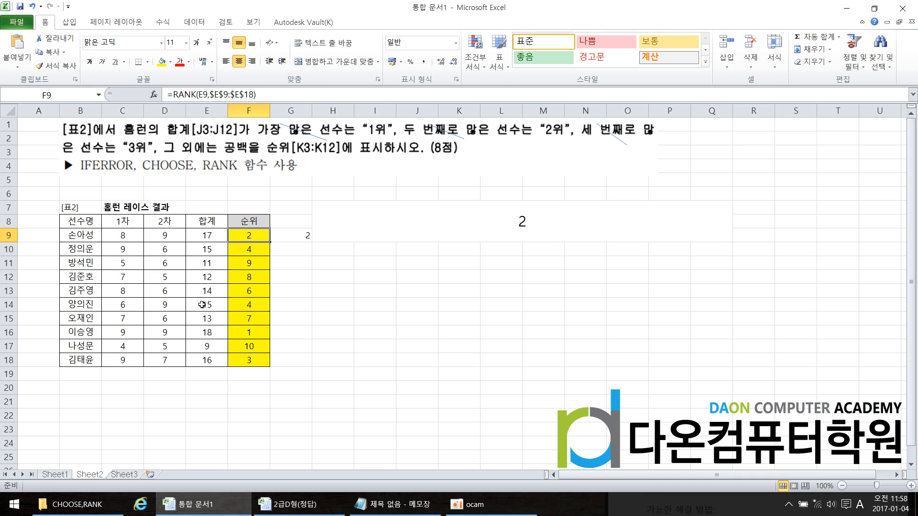
Fill the relative RANK formula from G9 down through G18
click(303, 239)
drag(313, 243, 318, 365)
click(343, 346)
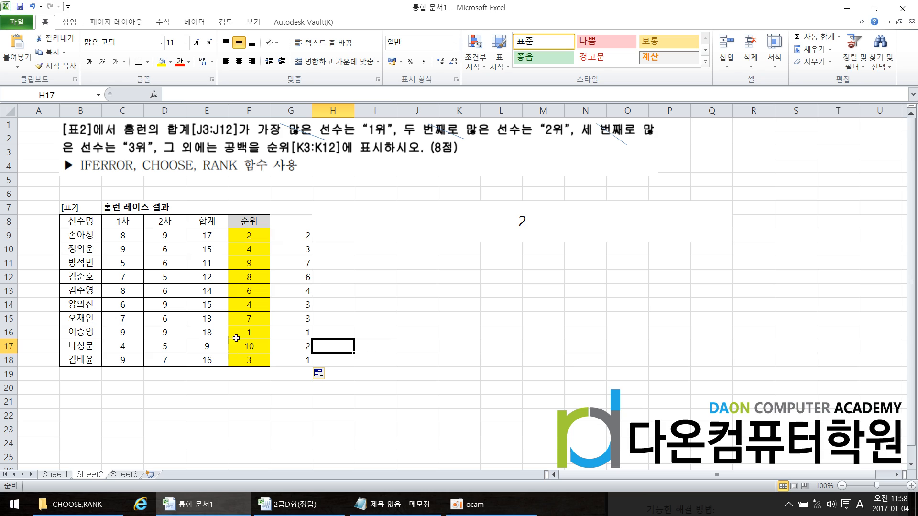
Compare the totals in E16 and E18 with the ranks calculated in G16 and G18
click(208, 336)
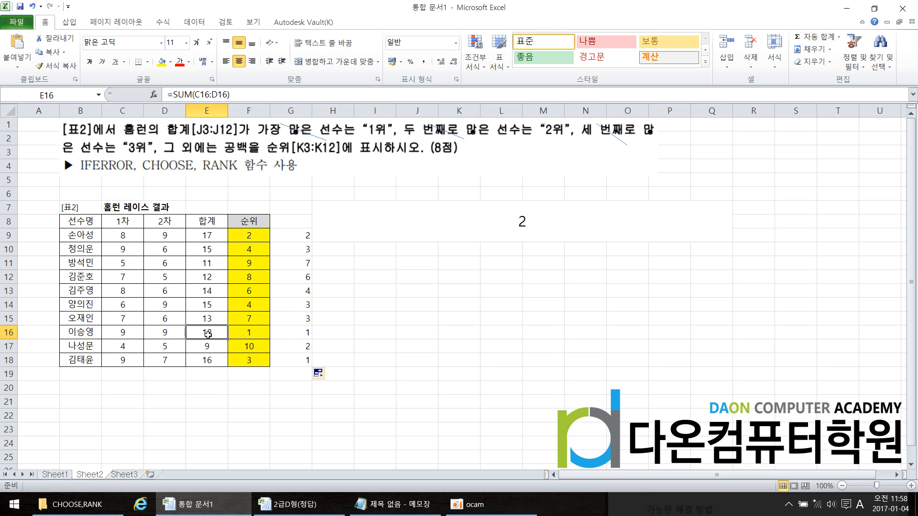
click(216, 365)
click(295, 333)
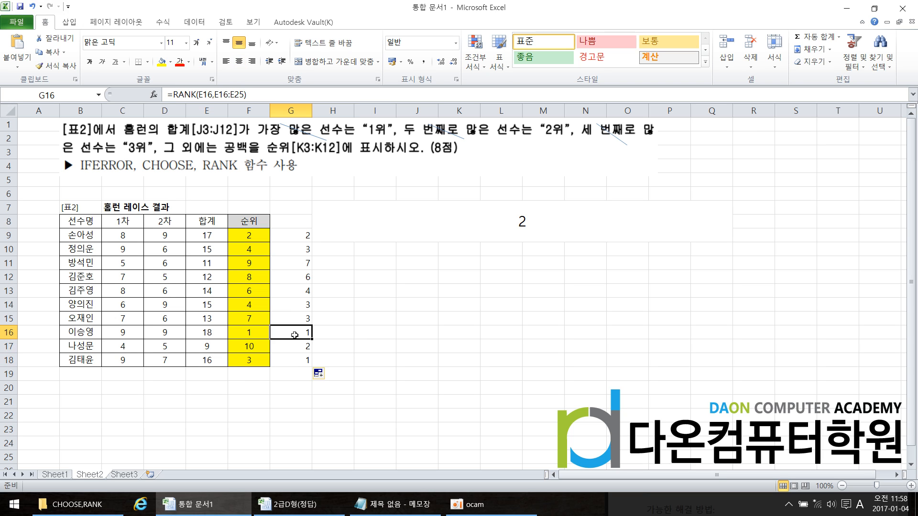
click(296, 357)
click(296, 335)
click(297, 363)
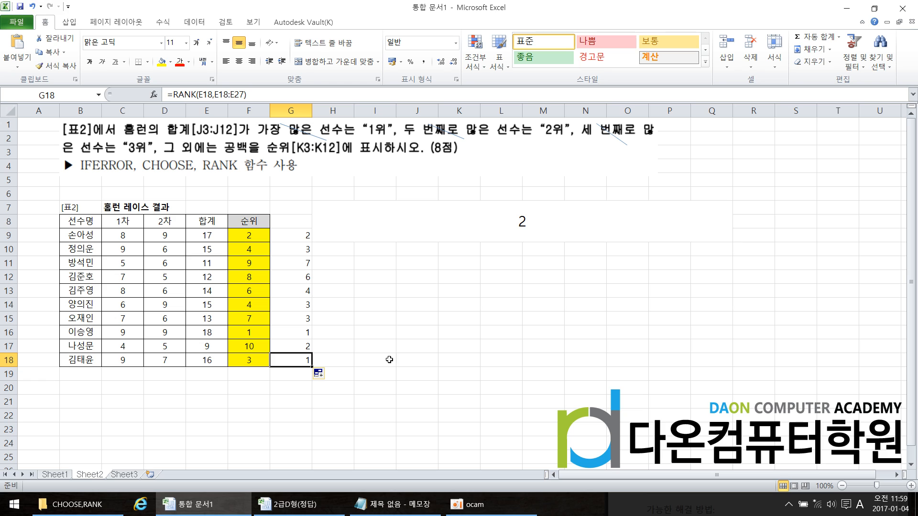
Inspect the second-argument range in G18's RANK formula, and open G9's formula for comparison
double_click(296, 362)
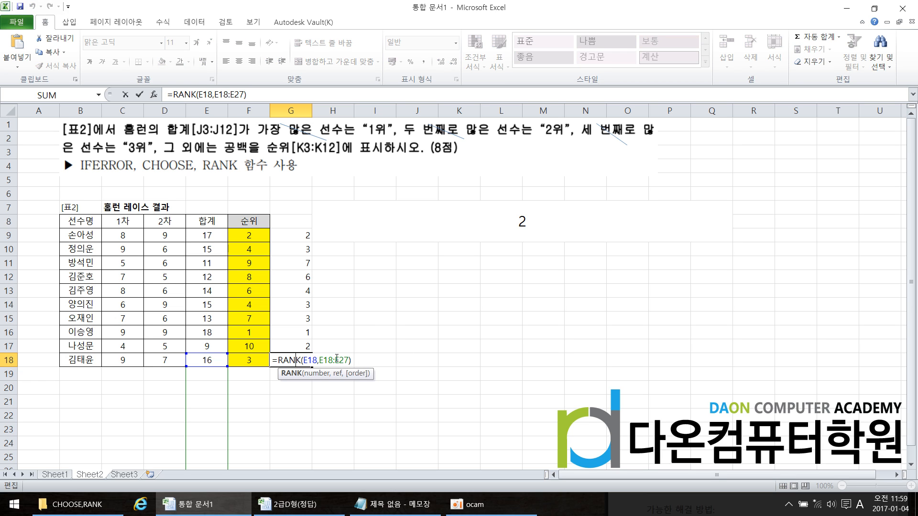
scroll(337, 359, down, 1)
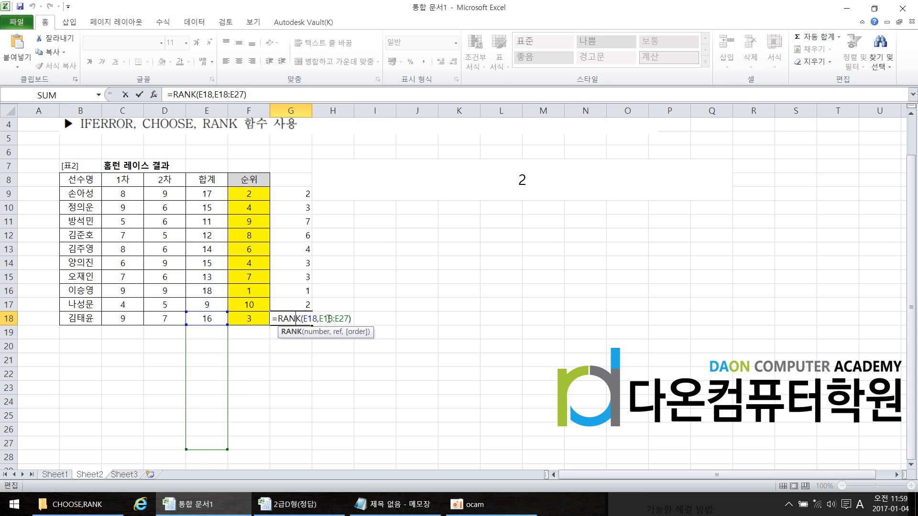
drag(324, 318, 344, 318)
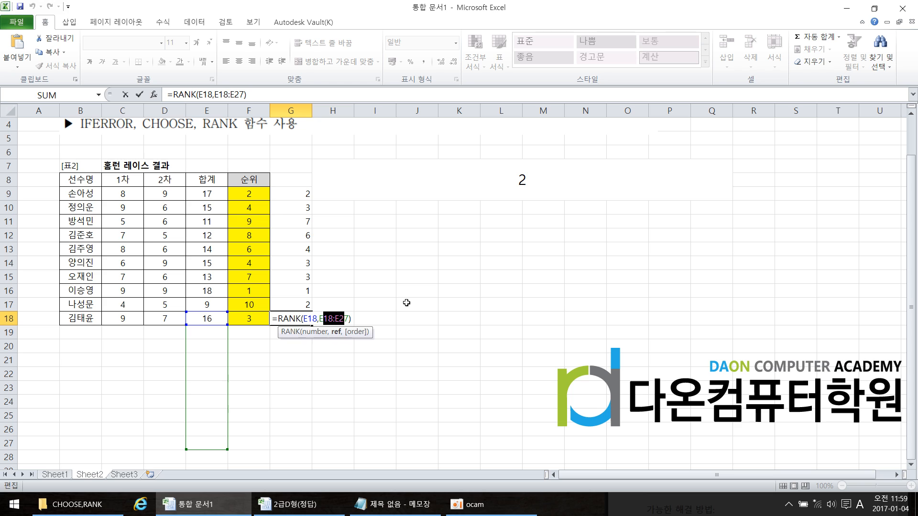
key(Escape)
click(302, 191)
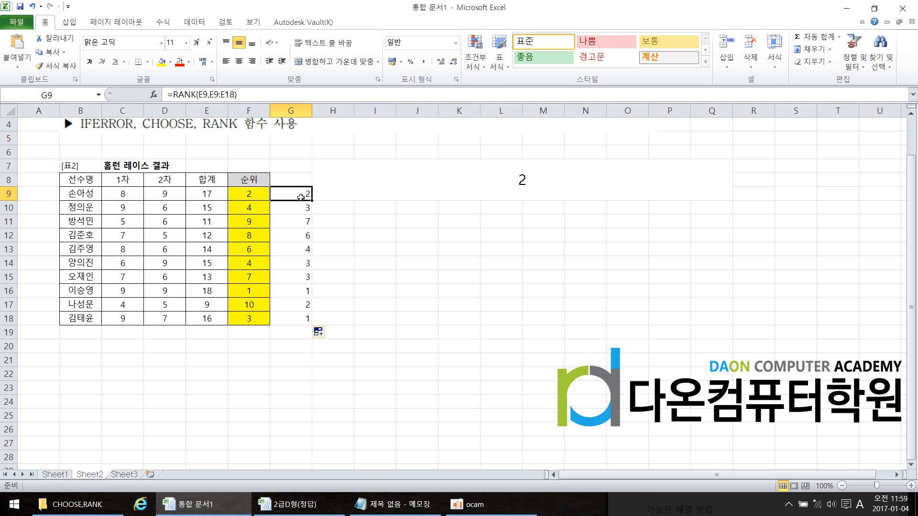
double_click(300, 195)
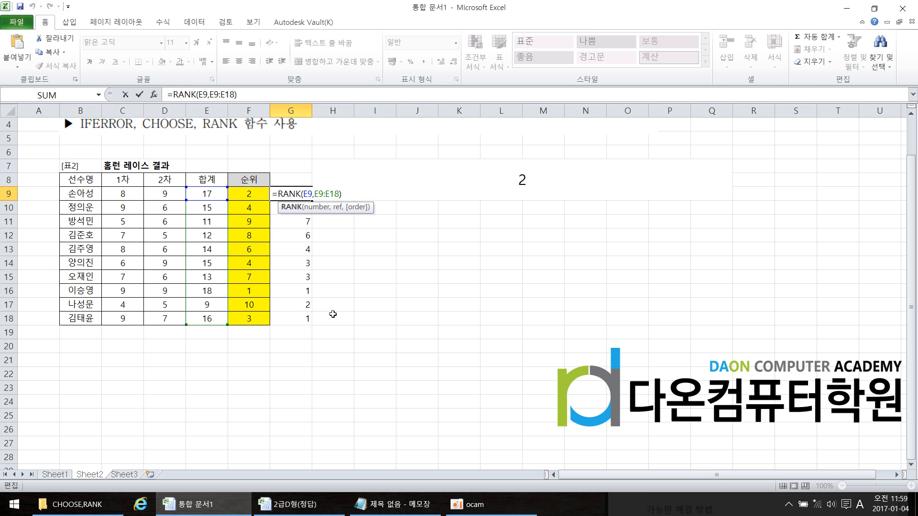
Close G9's formula unchanged and clear the relative RANK formulas from G9:G18
key(ctrl+Return)
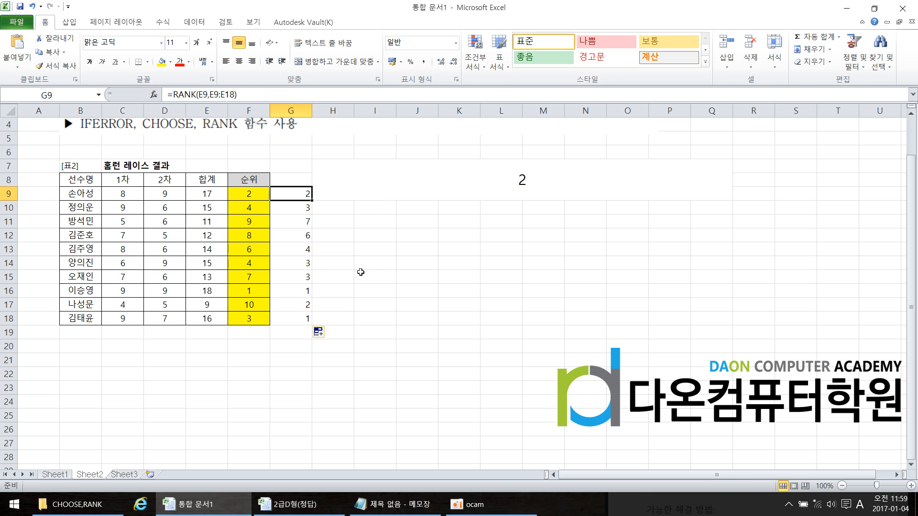
click(346, 234)
drag(306, 195, 303, 316)
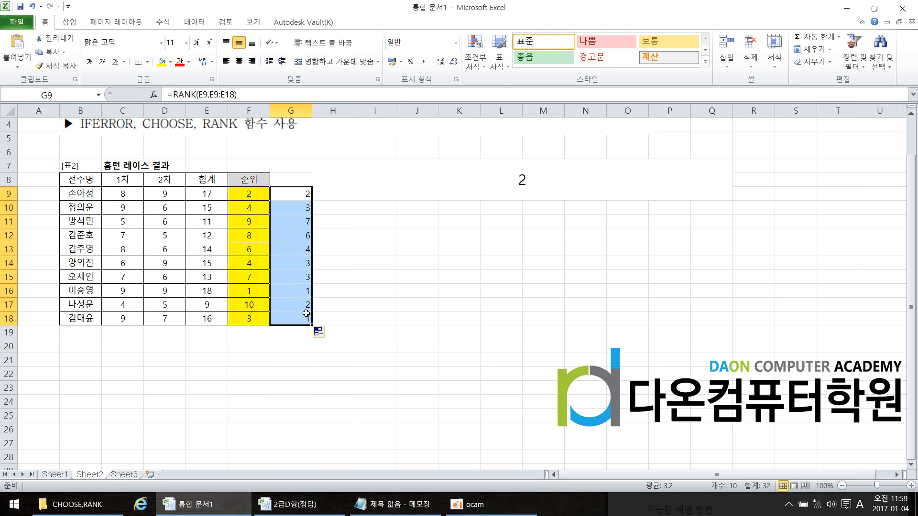
key(Delete)
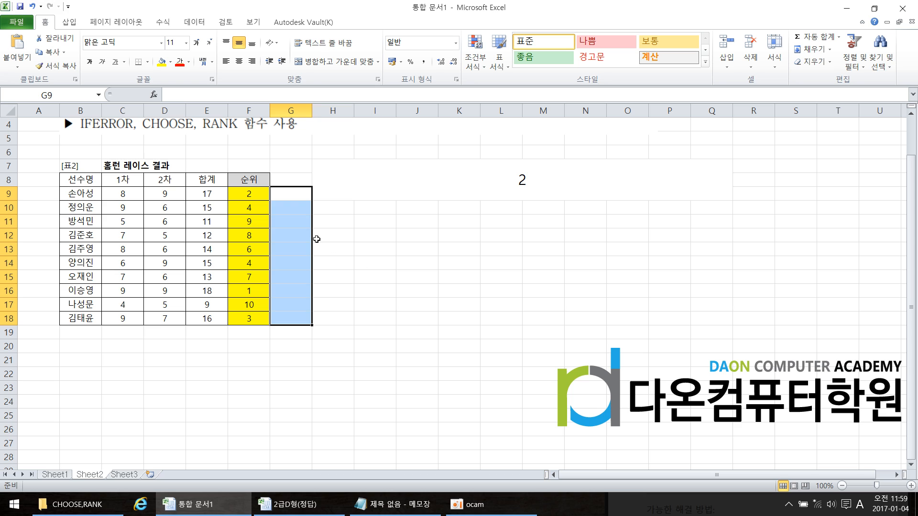
click(398, 238)
scroll(346, 234, up, 1)
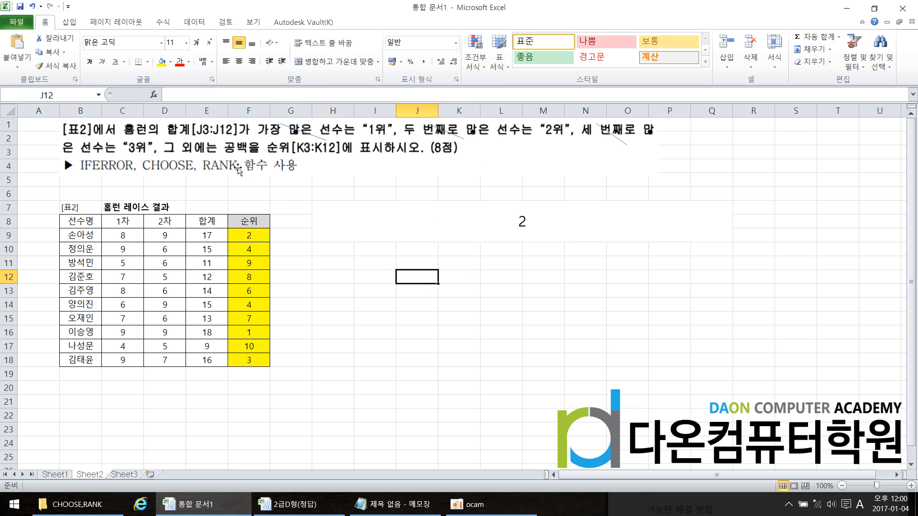
Wrap the RANK formula in the merged cell H7:Q9 in CHOOSE, using RANK(E9,$E$9:$E$18) as the index argument
double_click(501, 226)
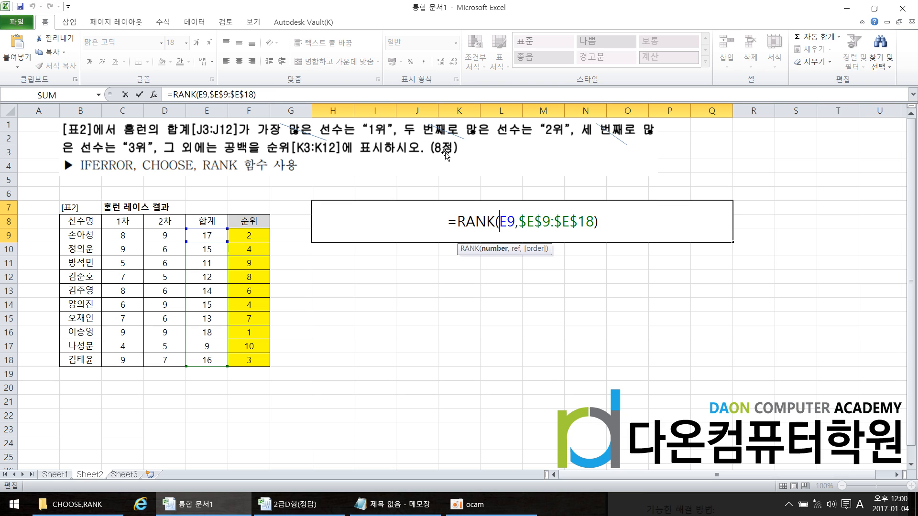
click(461, 217)
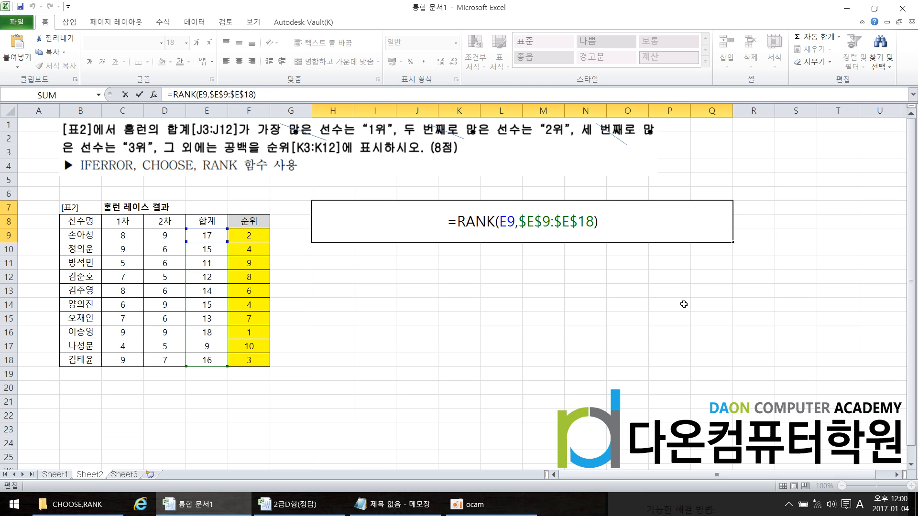
text(P14C)
key(BackSpace)
key(BackSpace)
key(BackSpace)
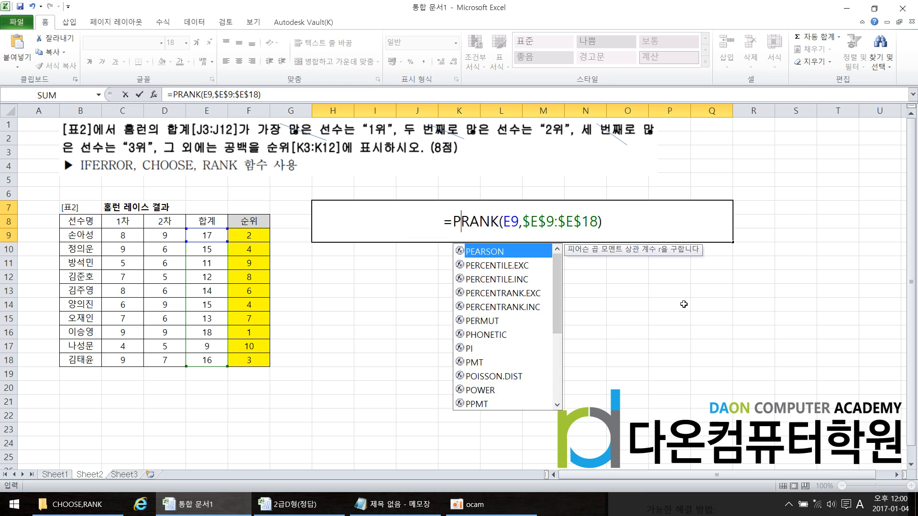
key(BackSpace)
text(CHO)
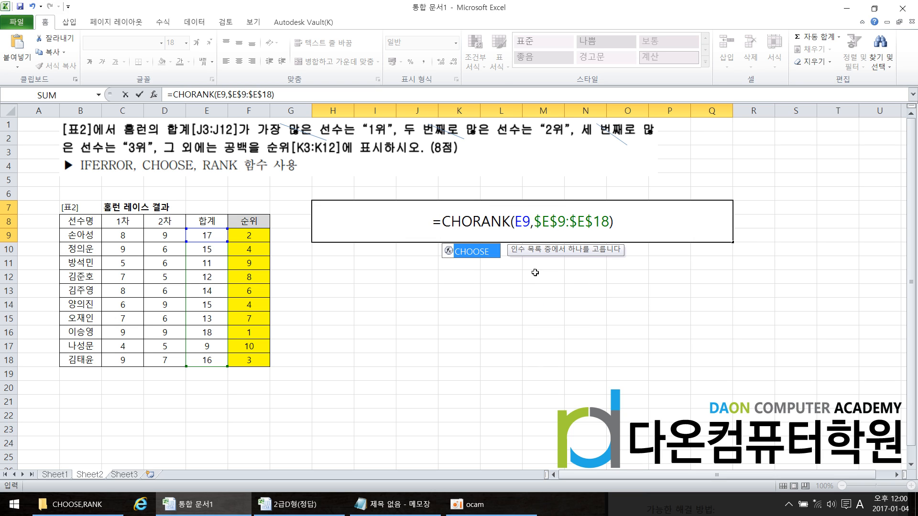
double_click(478, 252)
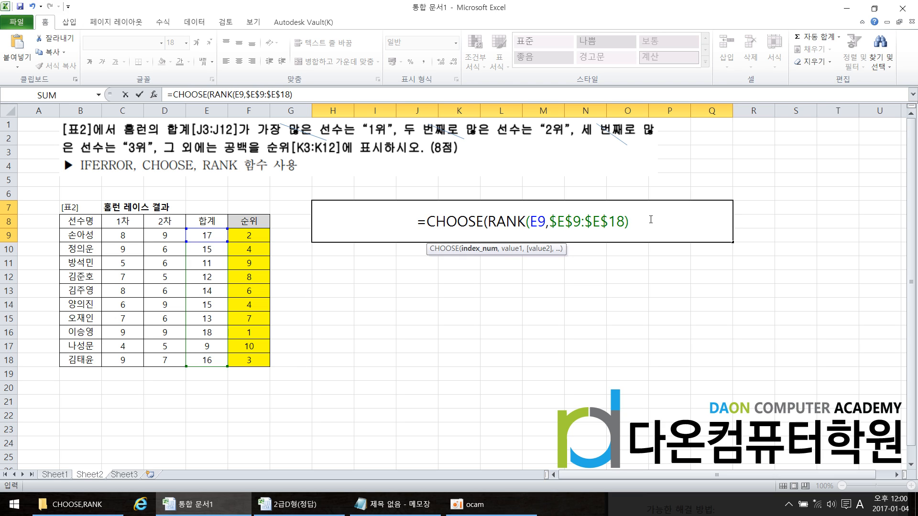
text(,)
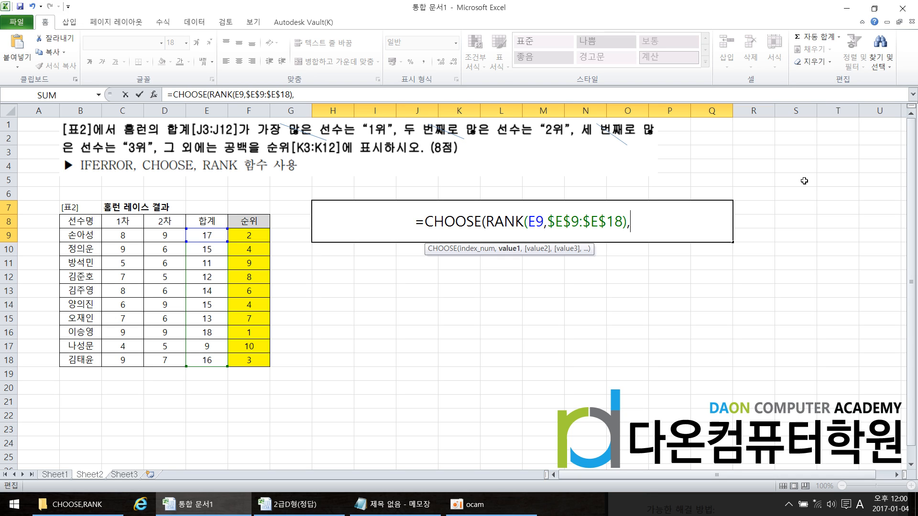
Add "1위", "2위" and "3위" as the CHOOSE values in H7:Q9 and close the function's parenthesis
text("1DNL)
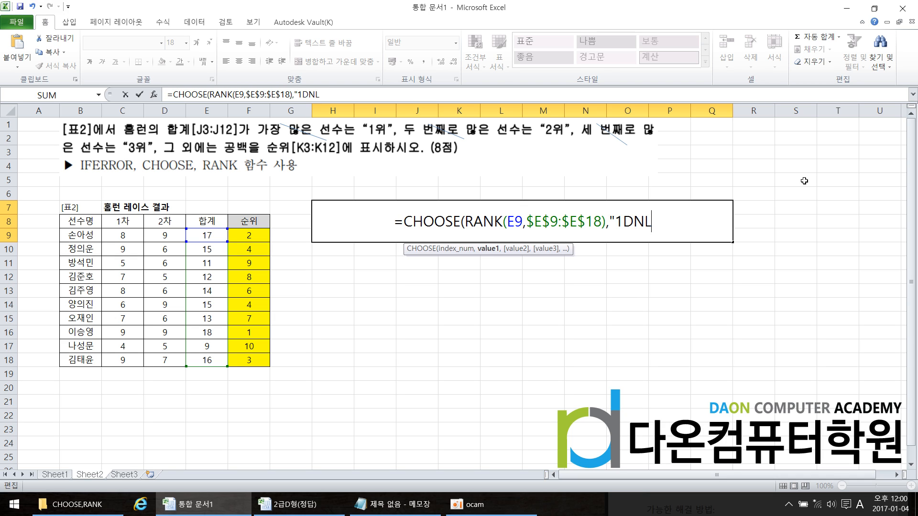
key(BackSpace)
key(BackSpace)
key(BackSpace)
key(Hangul)
text(위')
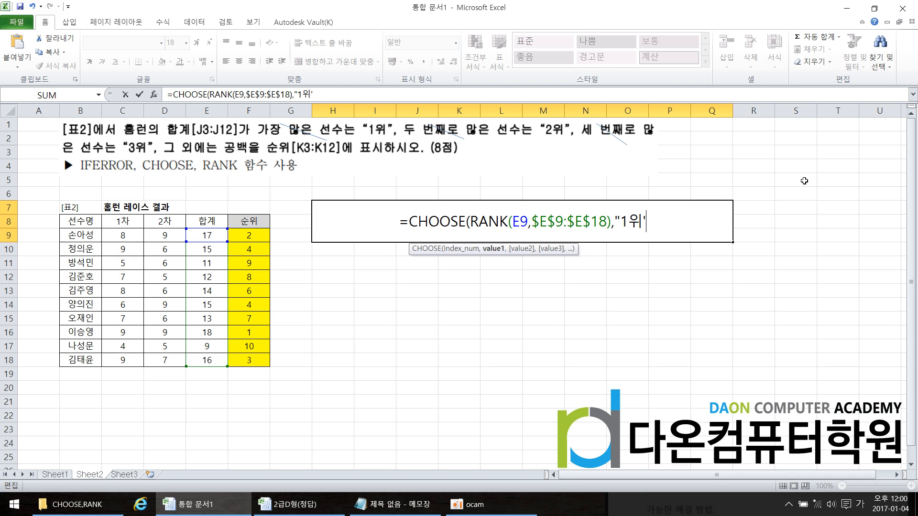
key(BackSpace)
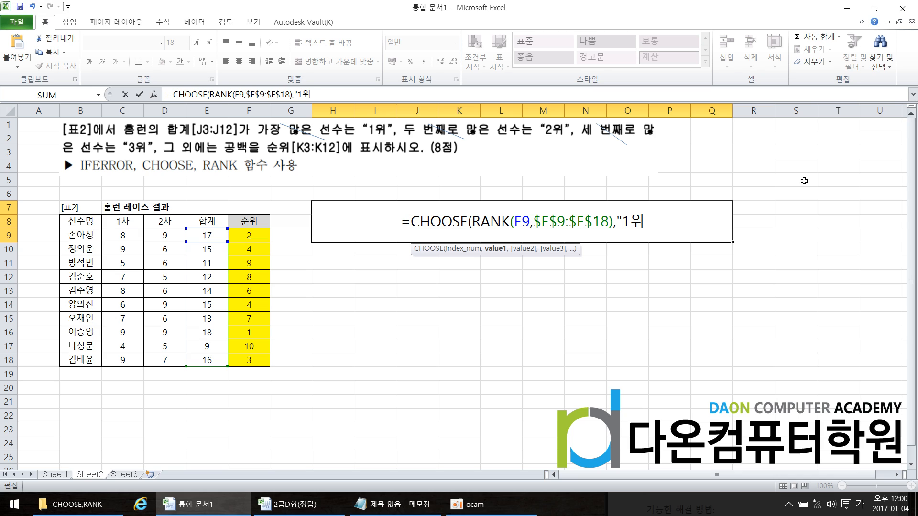
text(",)
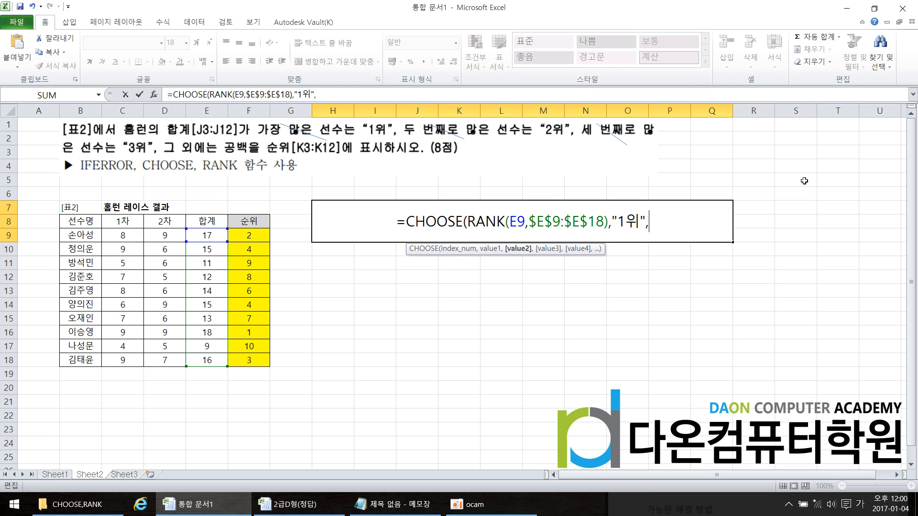
text(")
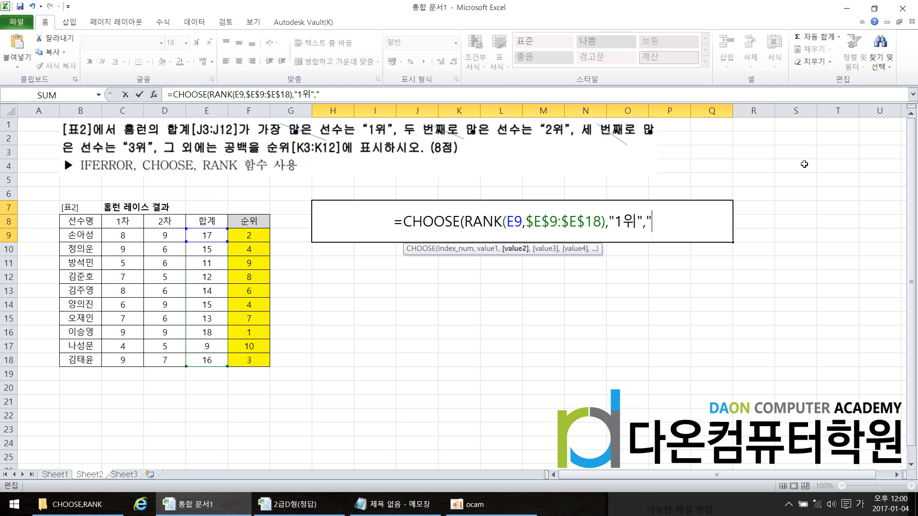
text(2)
text(위",")
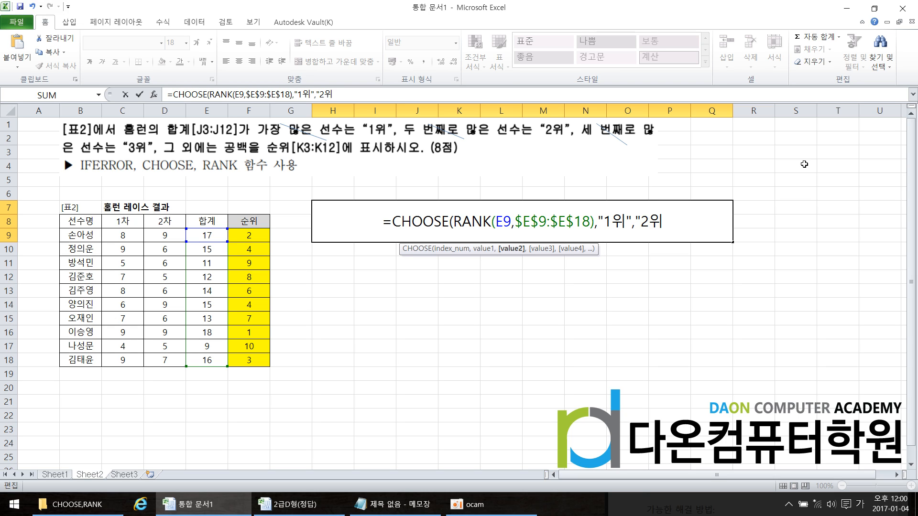
text(3위)
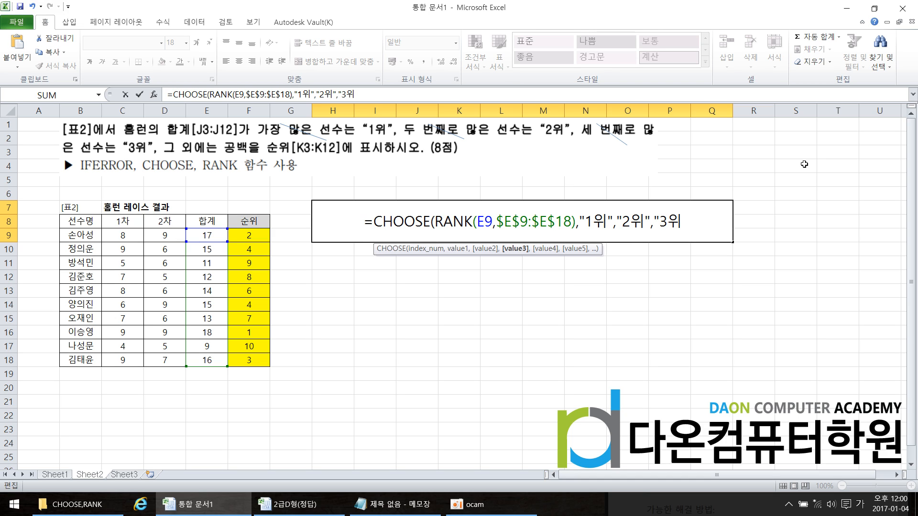
text("))
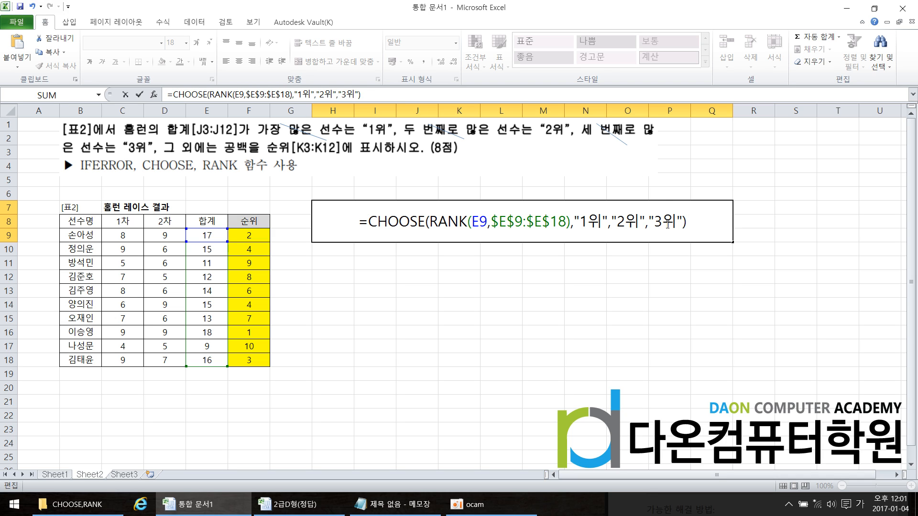
Add an empty string "" as the fourth CHOOSE value in H7:Q9 and commit the formula
click(683, 223)
text(,)
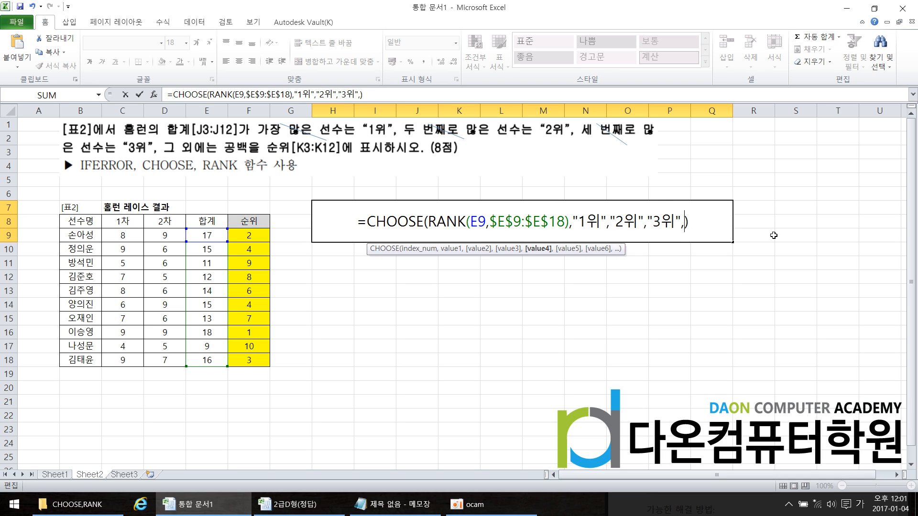
text("")
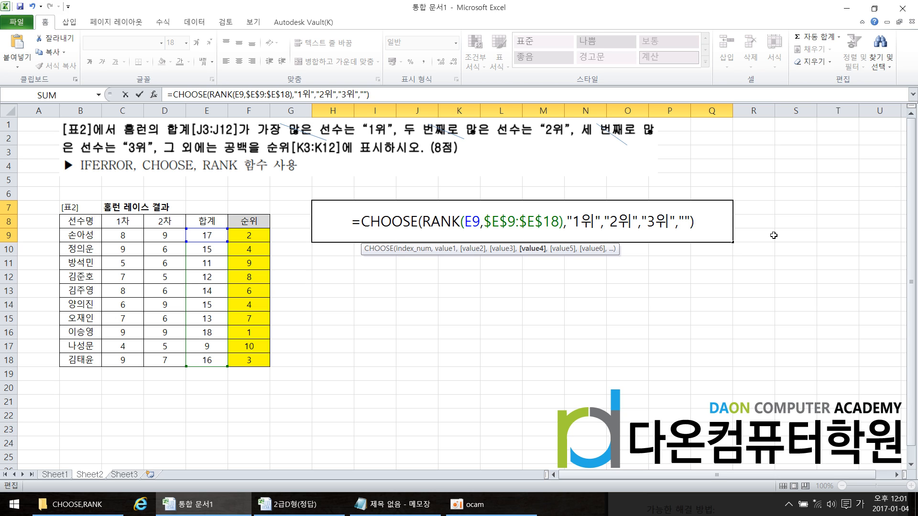
key(Return)
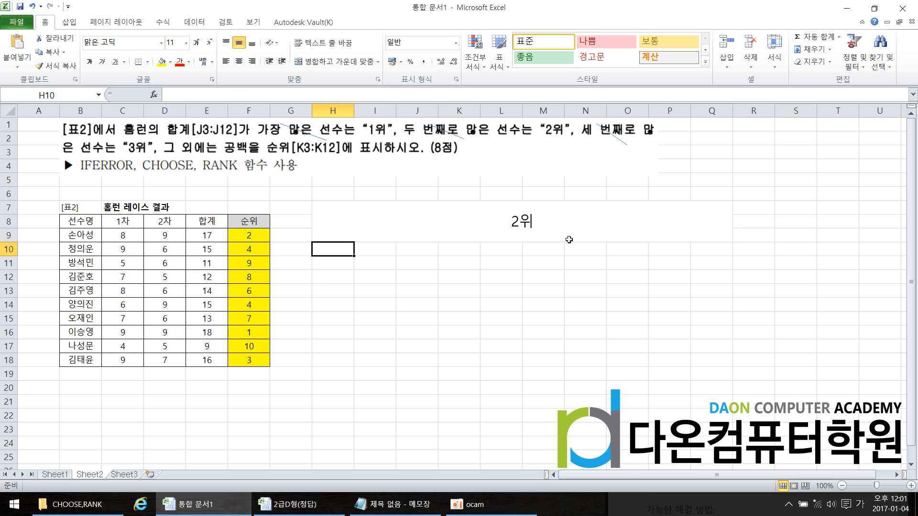
Copy the complete CHOOSE formula from the merged cell H7:Q9 into F9, in front of the existing RANK formula
double_click(456, 234)
drag(354, 220, 722, 223)
key(ctrl+c)
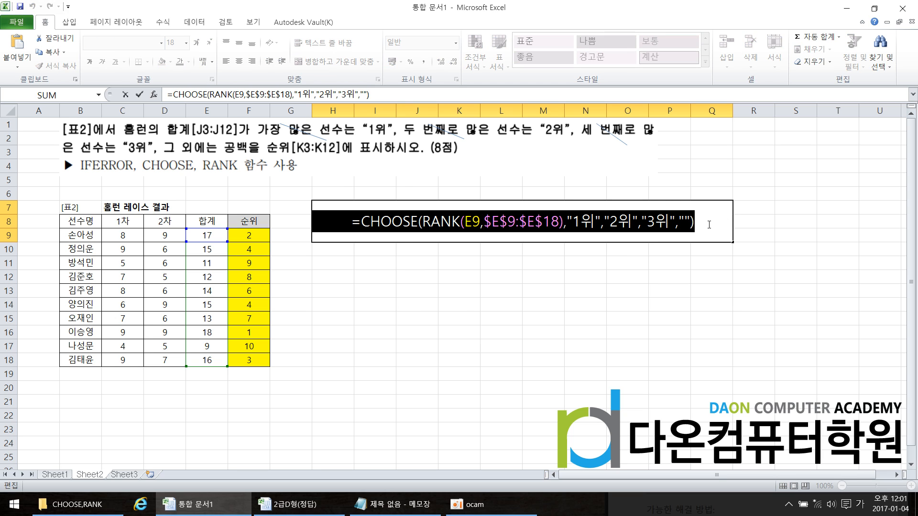
right_click(704, 230)
key(Escape)
click(258, 236)
key(Escape)
double_click(261, 235)
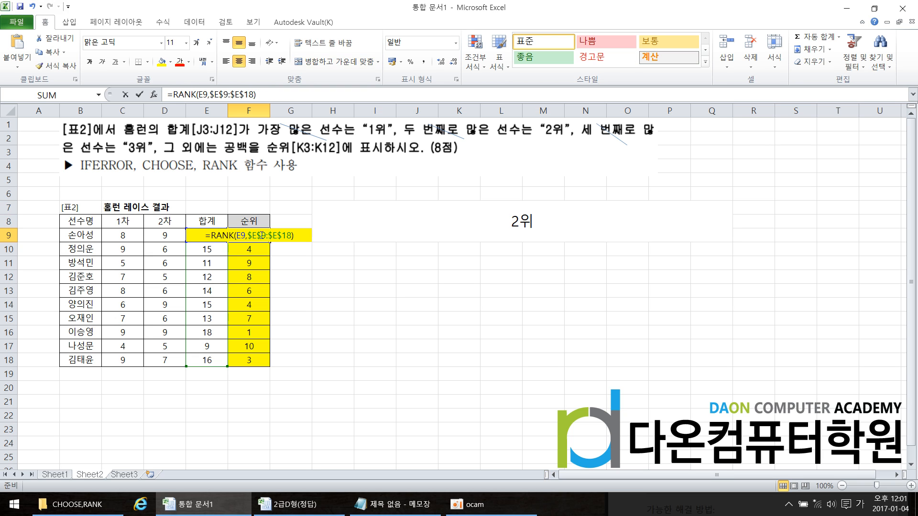
drag(190, 236, 337, 229)
key(ctrl+v)
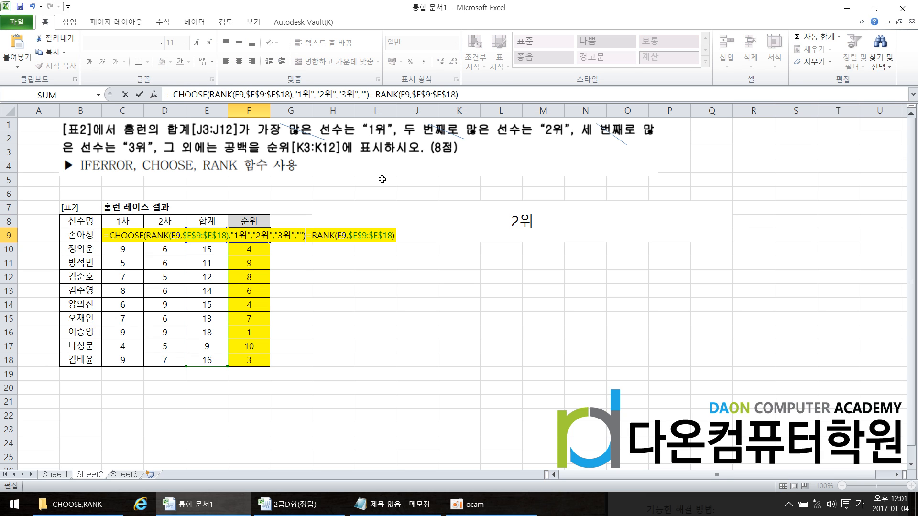
key(Return)
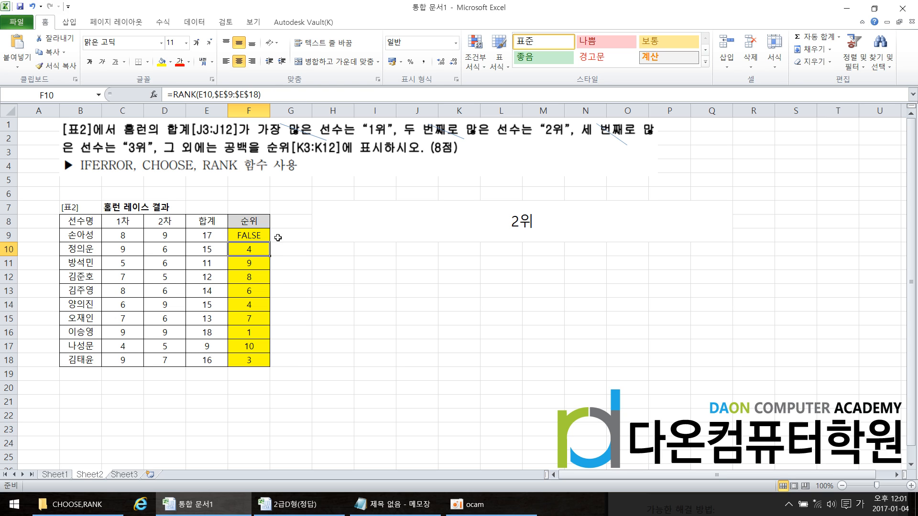
Remove the leftover =RANK(E9,$E$9:$E$18) from the end of F9's formula
double_click(261, 235)
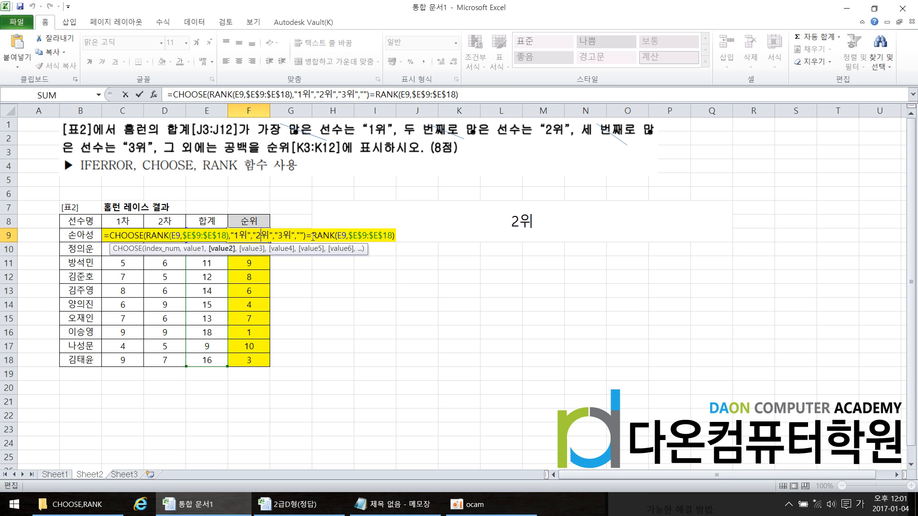
drag(308, 236, 429, 238)
key(Delete)
key(Return)
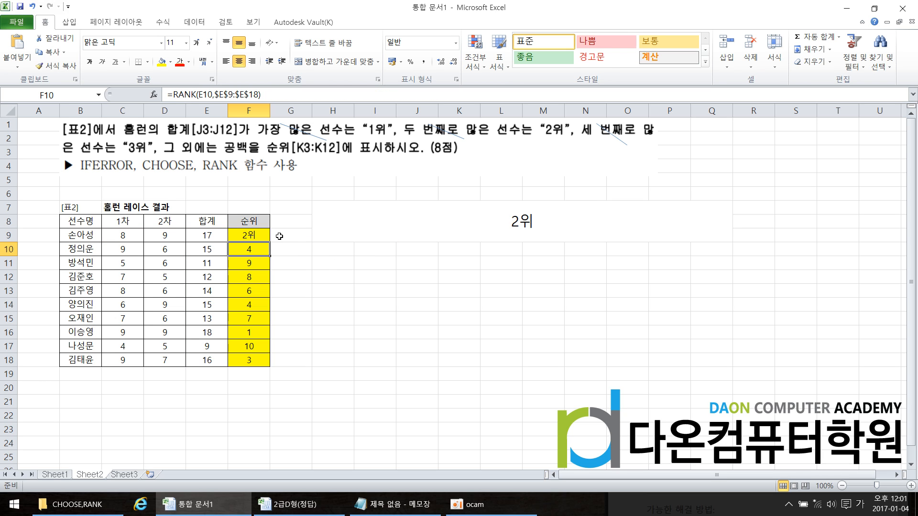
Fill the CHOOSE formula with the empty fourth value from F9 down through F18
click(265, 239)
drag(270, 244, 271, 366)
click(306, 305)
Try adding further empty-string values to the end of F9's CHOOSE formula
double_click(258, 240)
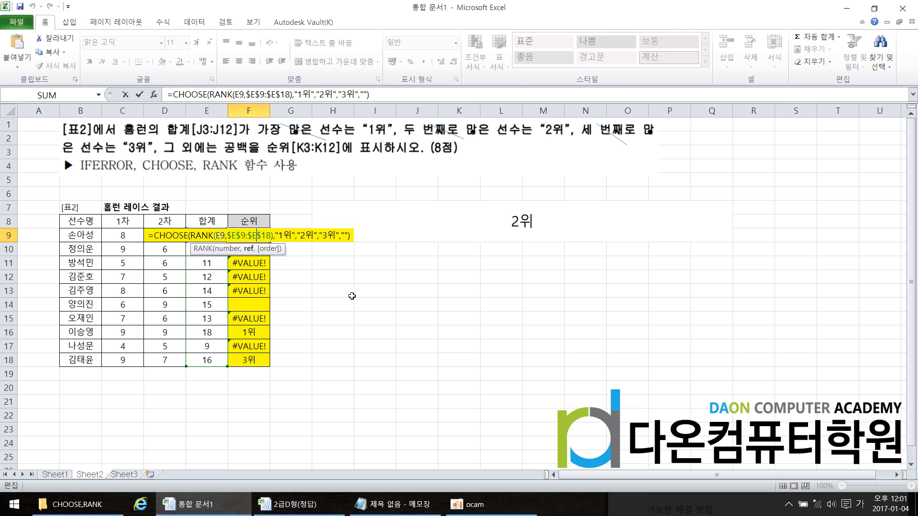
click(347, 235)
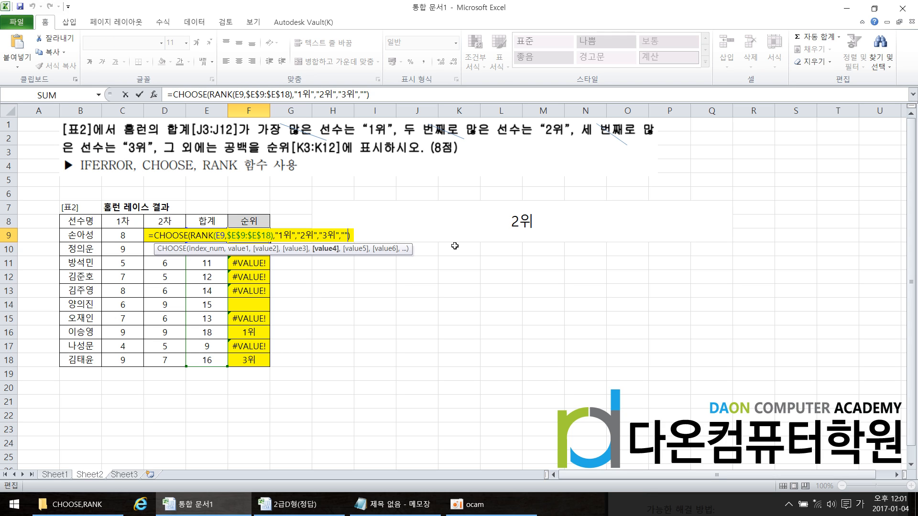
text(,"",)
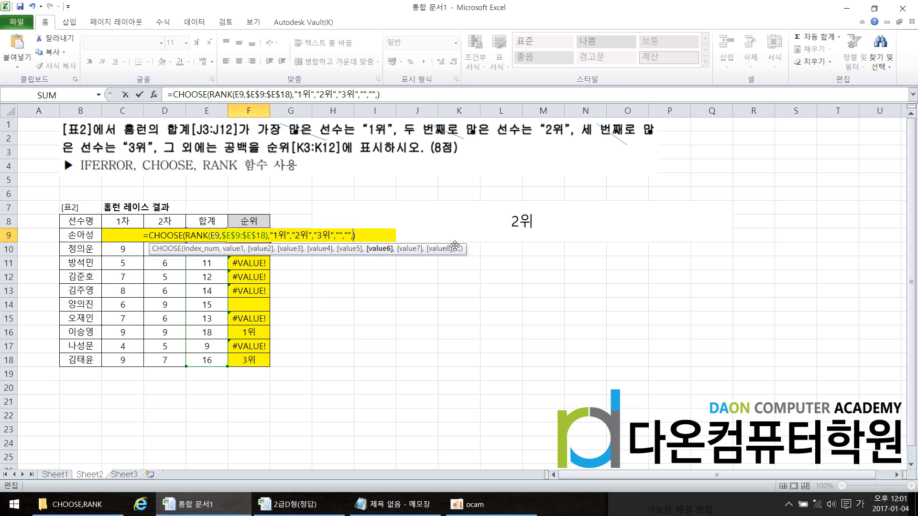
text("")
Delete every empty-string value after "3위" in F9's CHOOSE formula and refill it down through F18
key(BackSpace)
key(BackSpace)
key(BackSpace)
key(BackSpace)
key(BackSpace)
key(BackSpace)
key(BackSpace)
key(BackSpace)
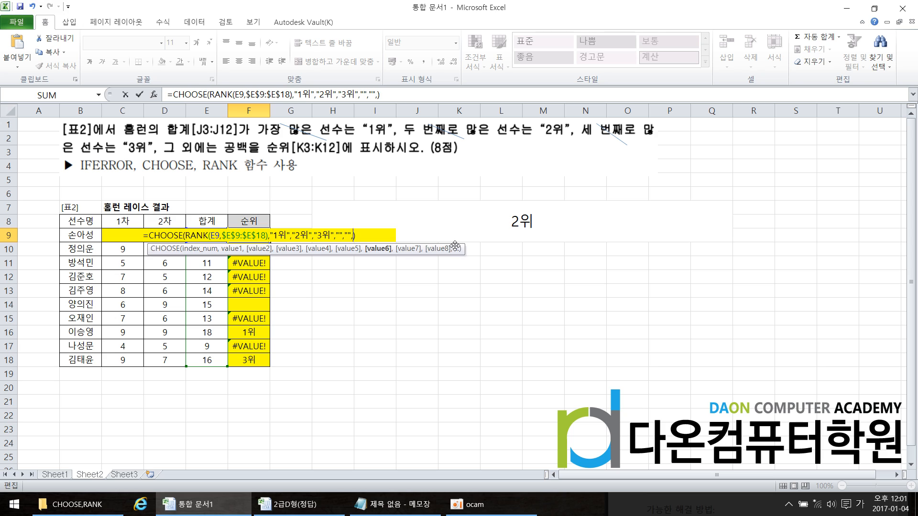
key(BackSpace)
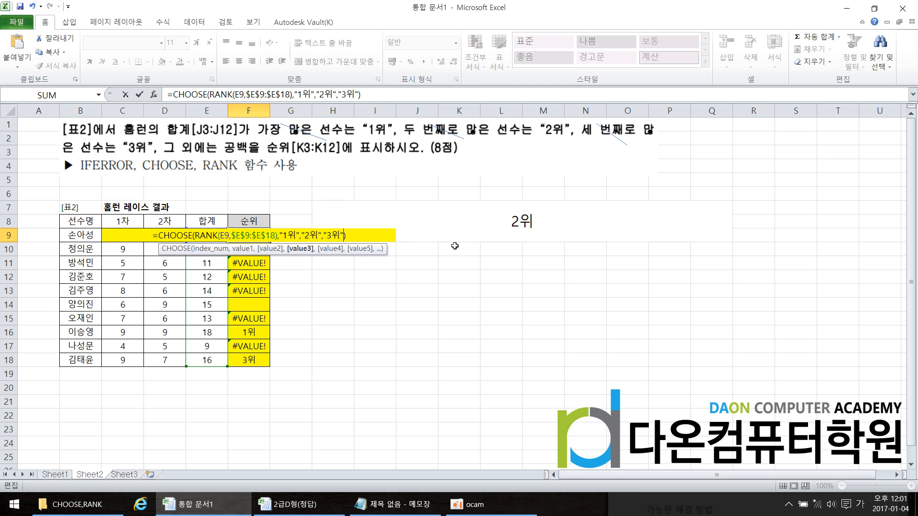
key(Return)
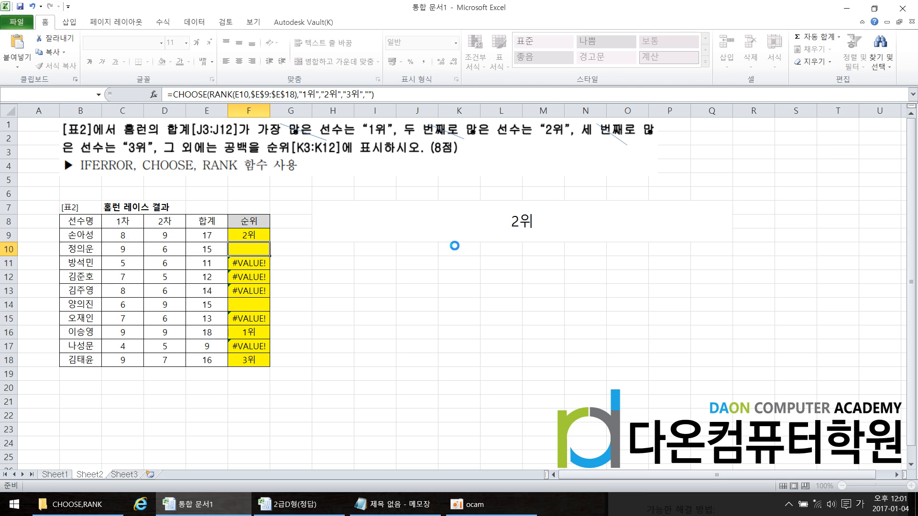
click(265, 235)
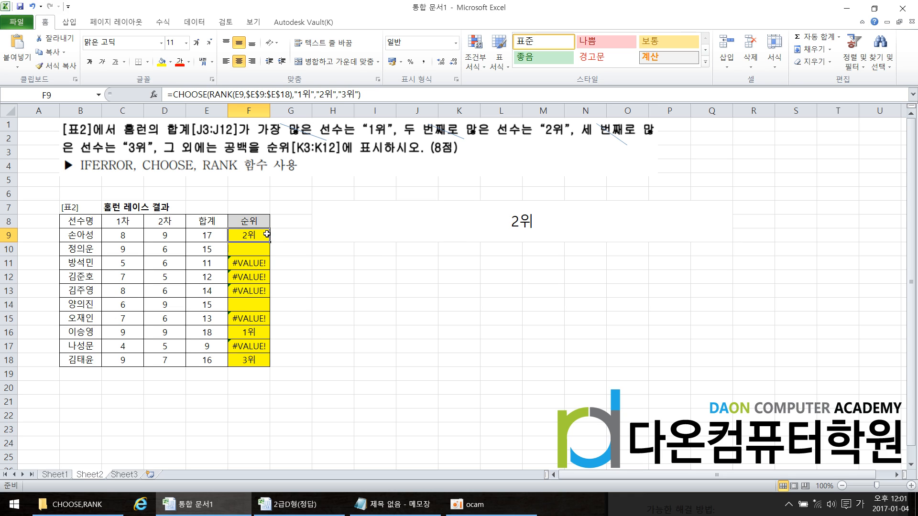
drag(270, 242, 272, 359)
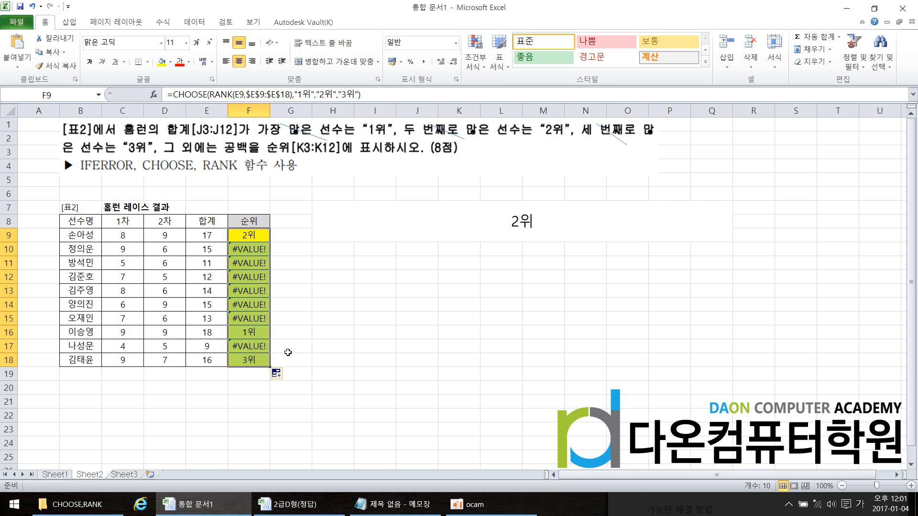
Remove the empty-string fourth value from the CHOOSE formula in the merged cell H7, keeping only "1위","2위","3위"
click(291, 333)
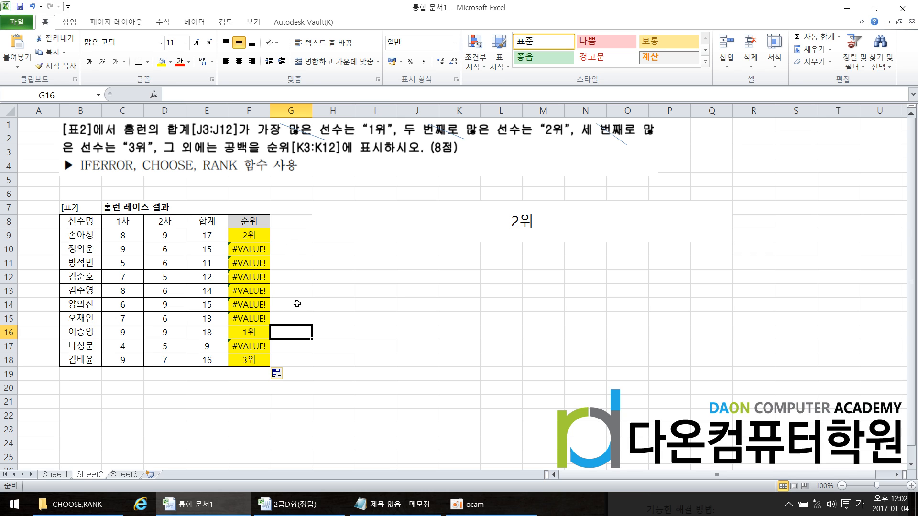
double_click(535, 221)
click(669, 222)
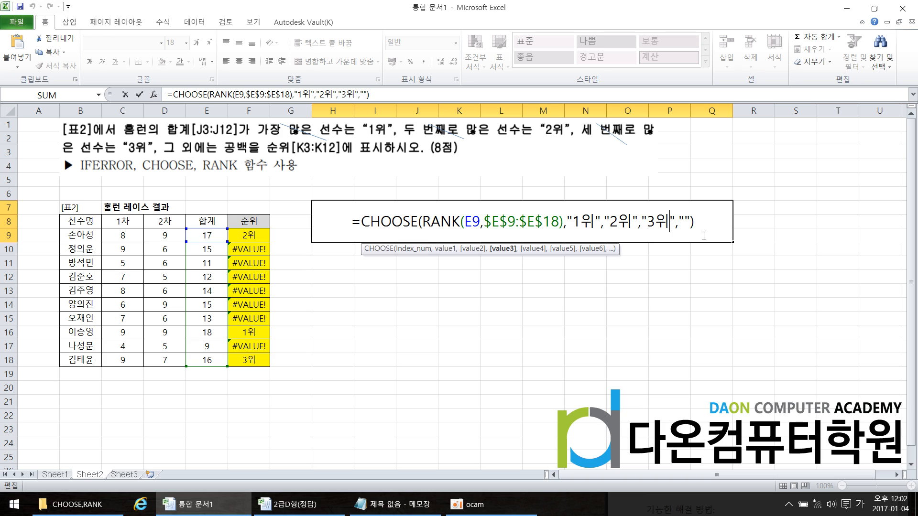
key(Delete)
key(Delete)
key(Delete)
key(Delete)
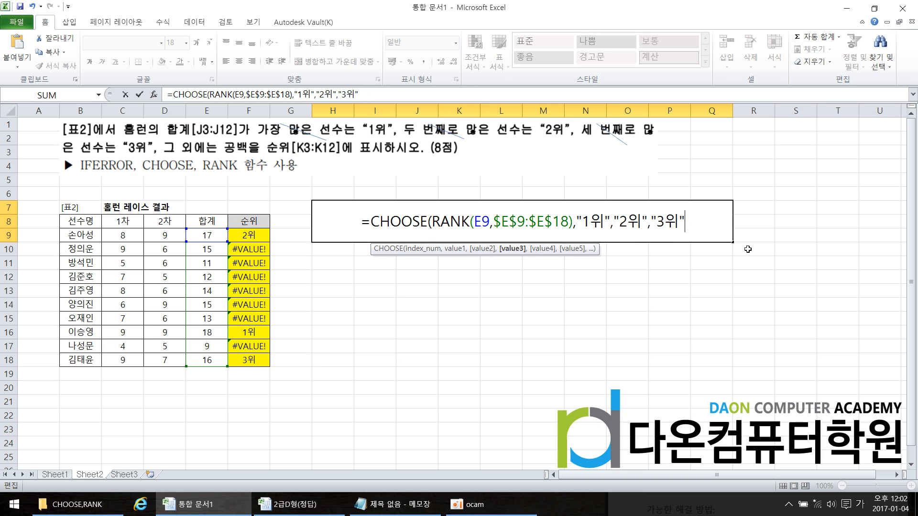
text())
key(Return)
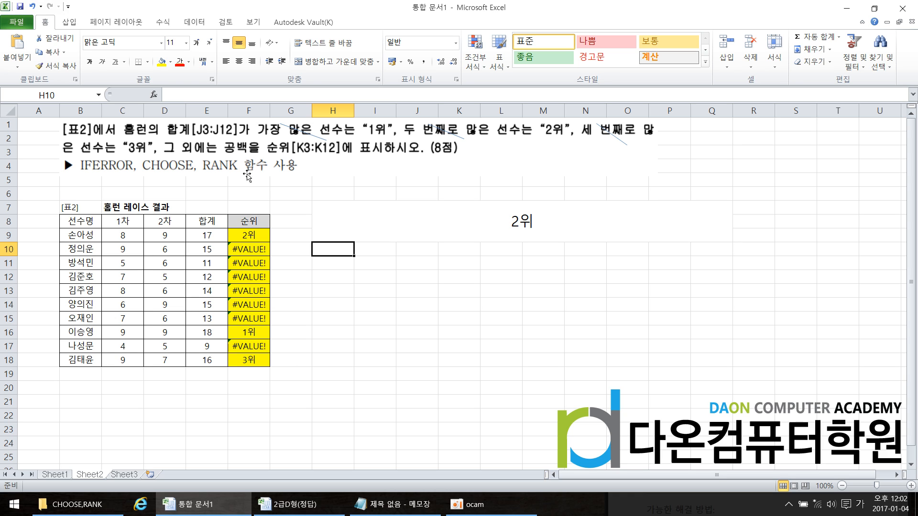
Insert the IFERROR function with its opening parenthesis in front of CHOOSE in H7's formula
double_click(521, 223)
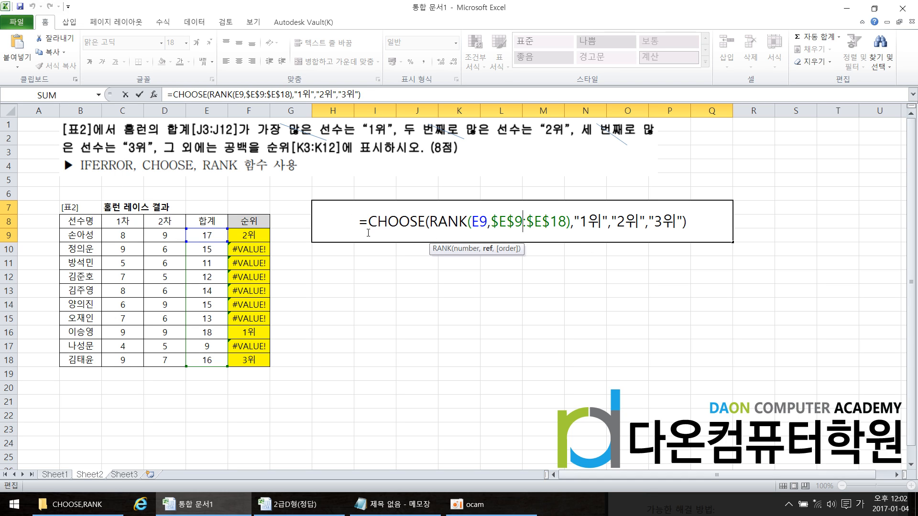
click(369, 222)
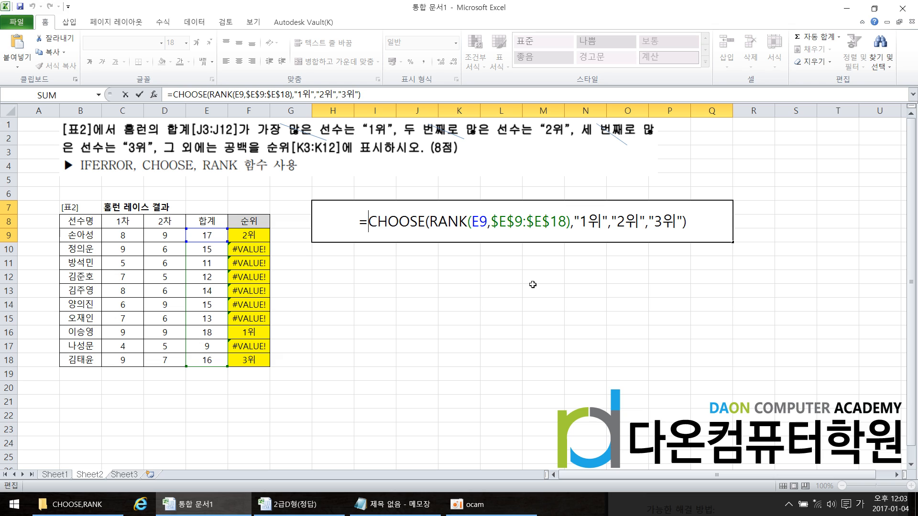
text(ㅑㄹ)
key(BackSpace)
key(BackSpace)
text(IF)
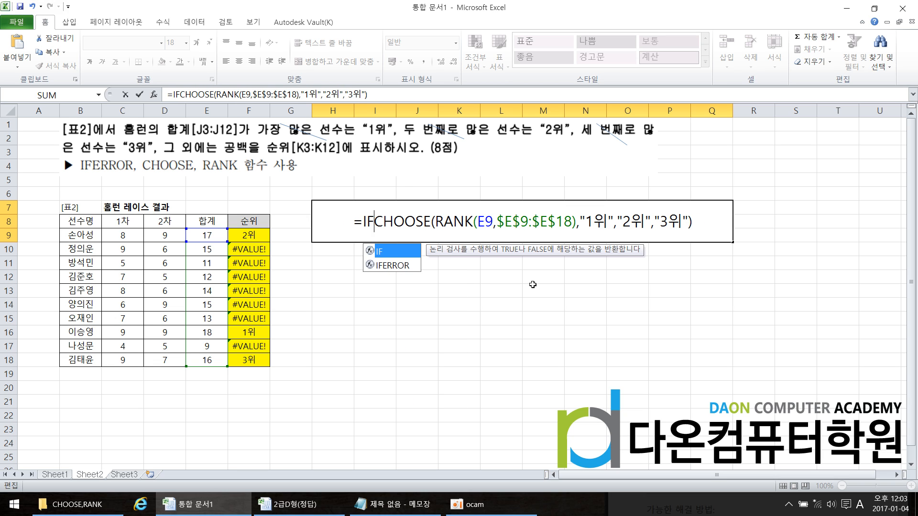
text(ERROR()
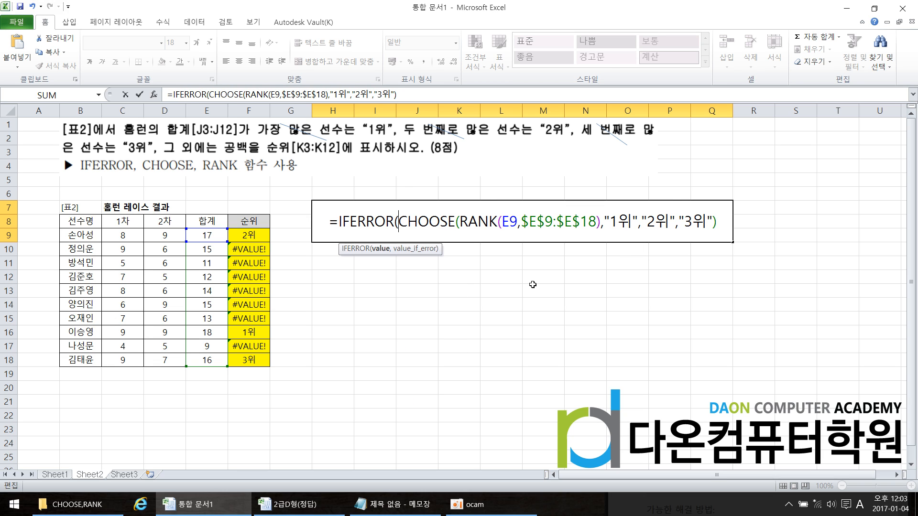
key(BackSpace)
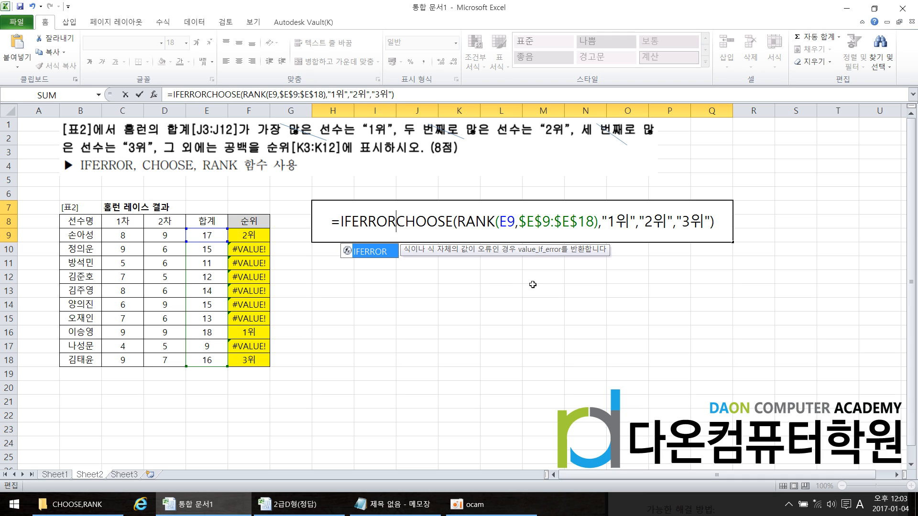
double_click(382, 252)
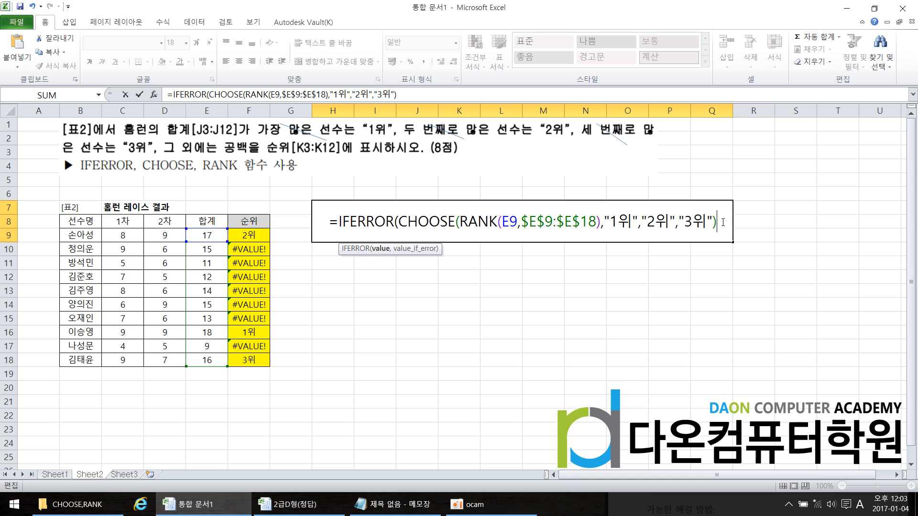
Complete H7's IFERROR formula with "" as the value returned on error
text(,)
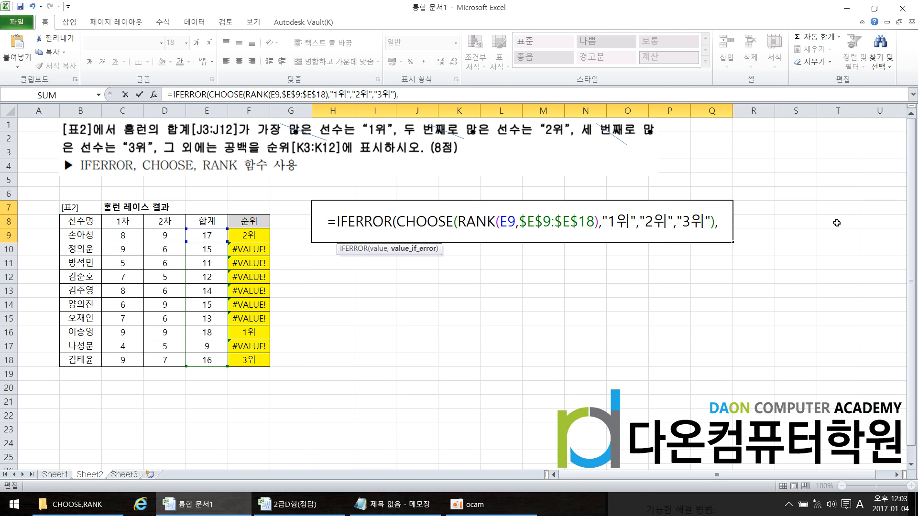
text("")
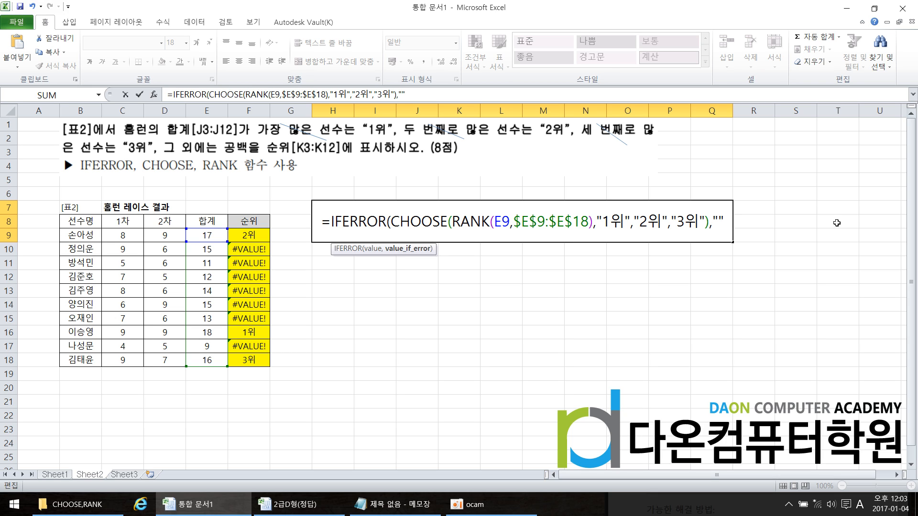
text())
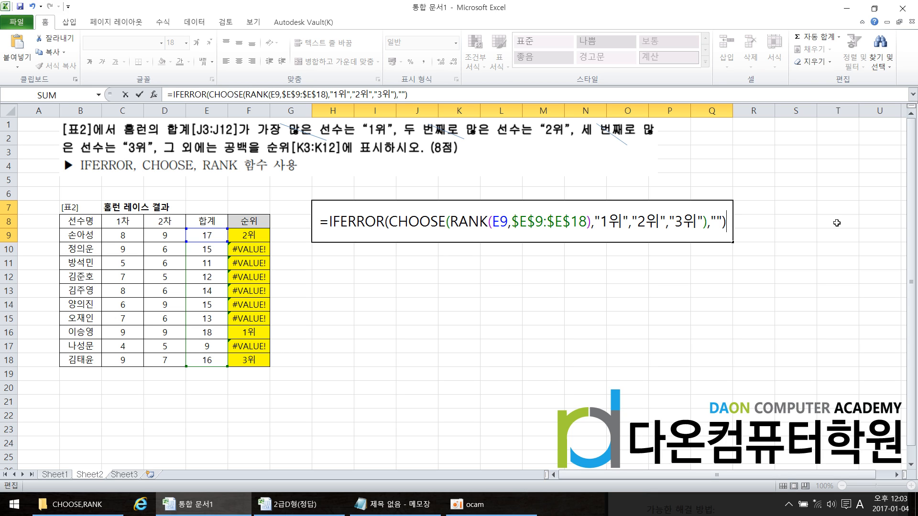
key(Return)
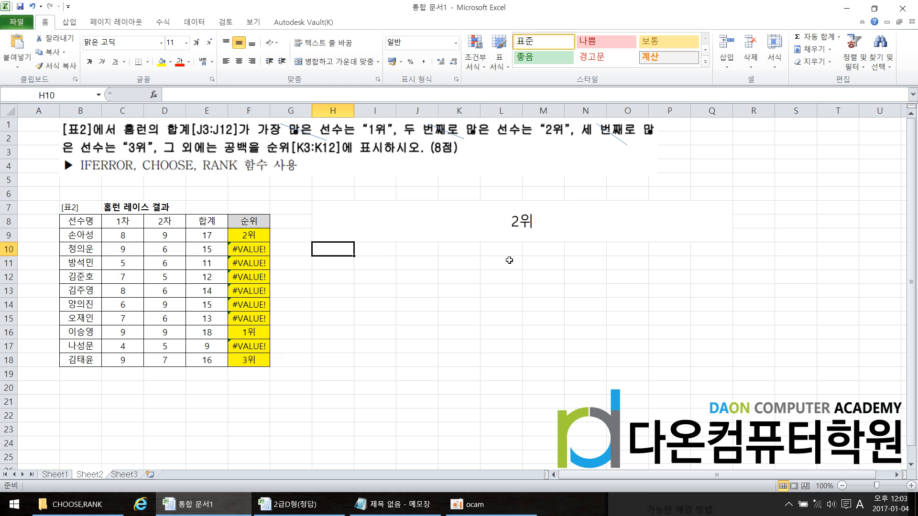
Copy H7's full IFERROR formula and paste it over the CHOOSE formula in F9
double_click(510, 223)
drag(317, 225, 737, 218)
key(ctrl+c)
key(Escape)
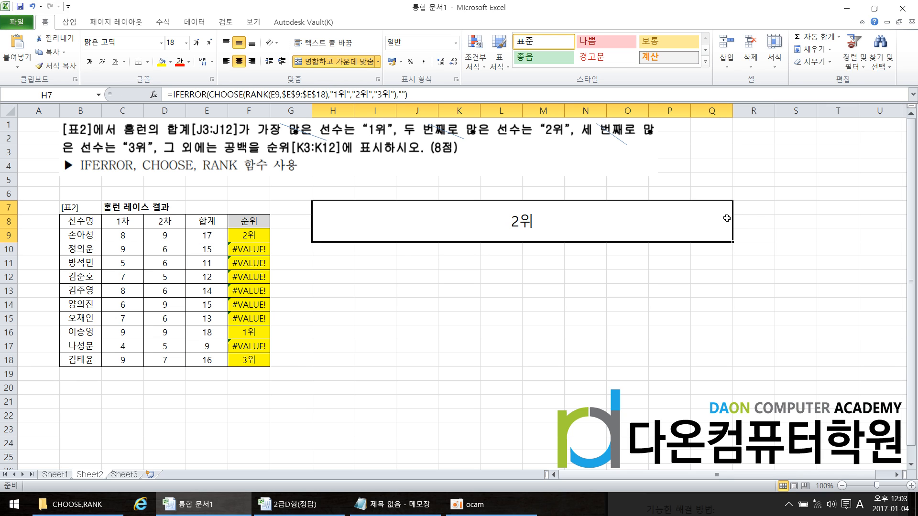
click(263, 240)
double_click(251, 236)
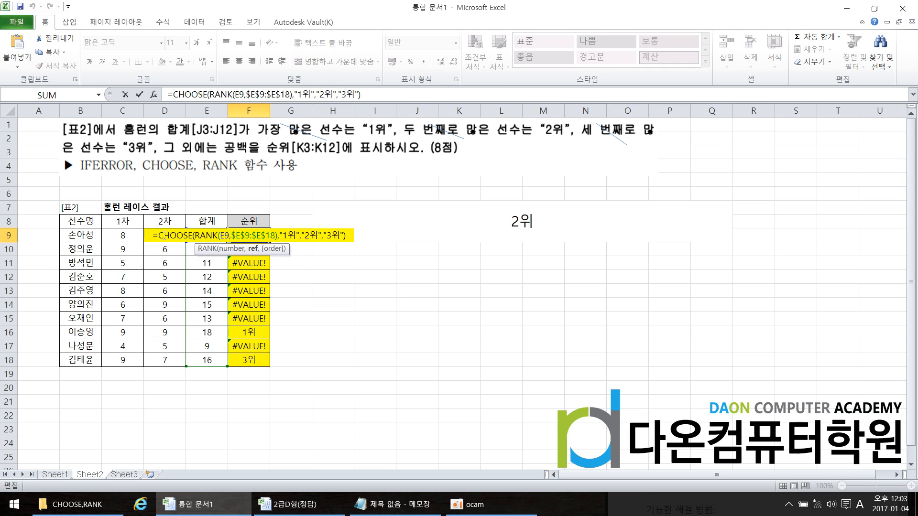
drag(154, 235, 361, 228)
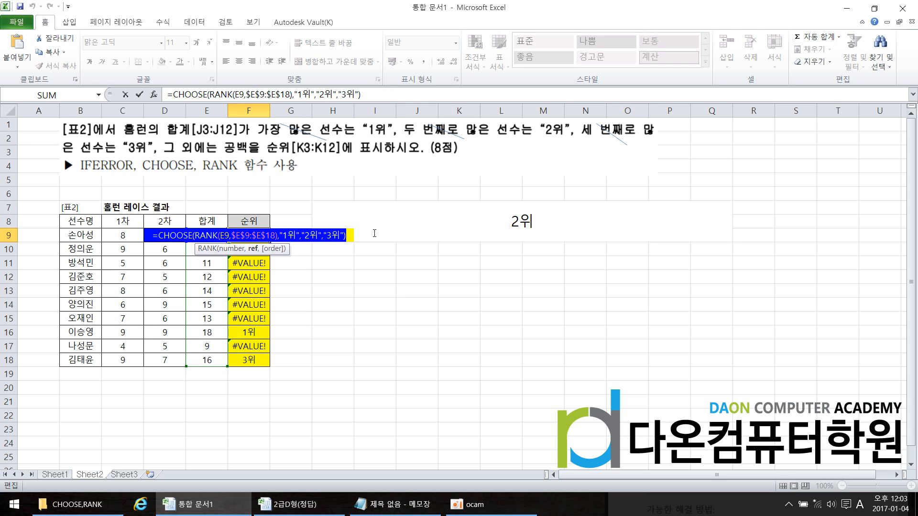
key(ctrl+v)
key(Return)
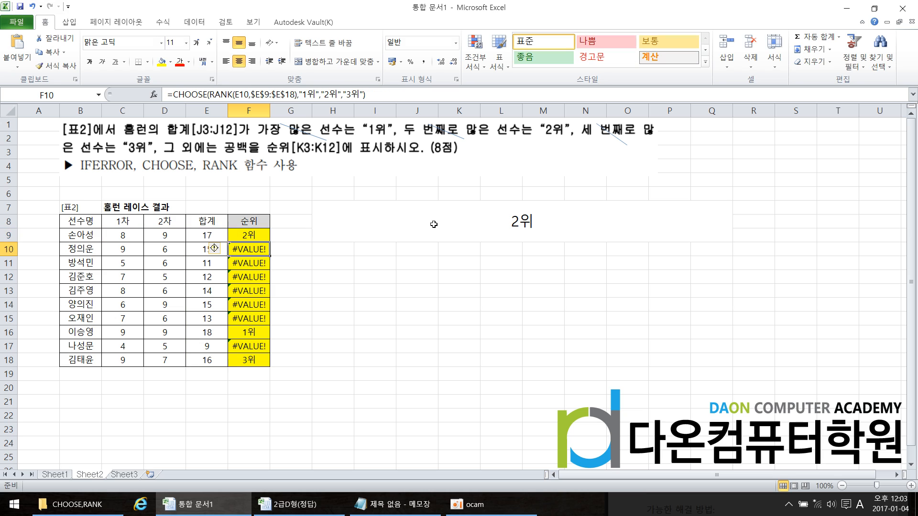
Fill the IFERROR formula from F9 down through F18
click(253, 235)
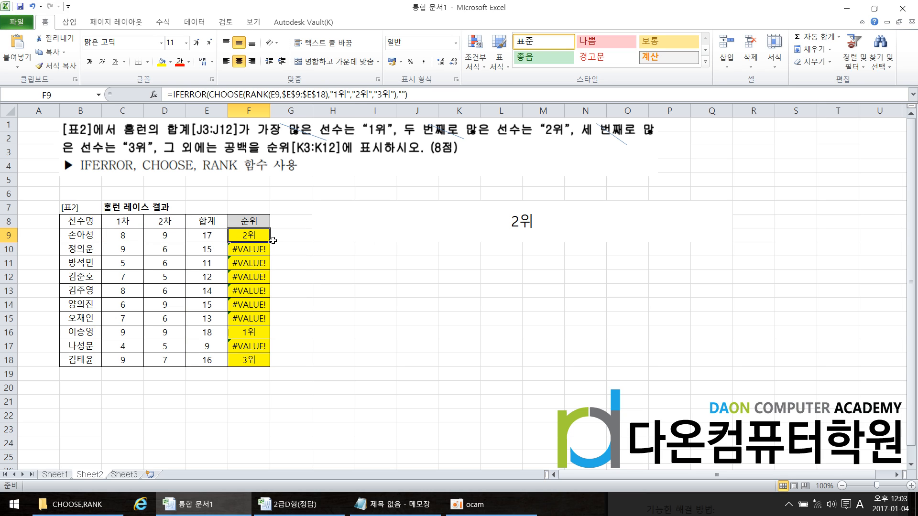
drag(270, 242, 271, 366)
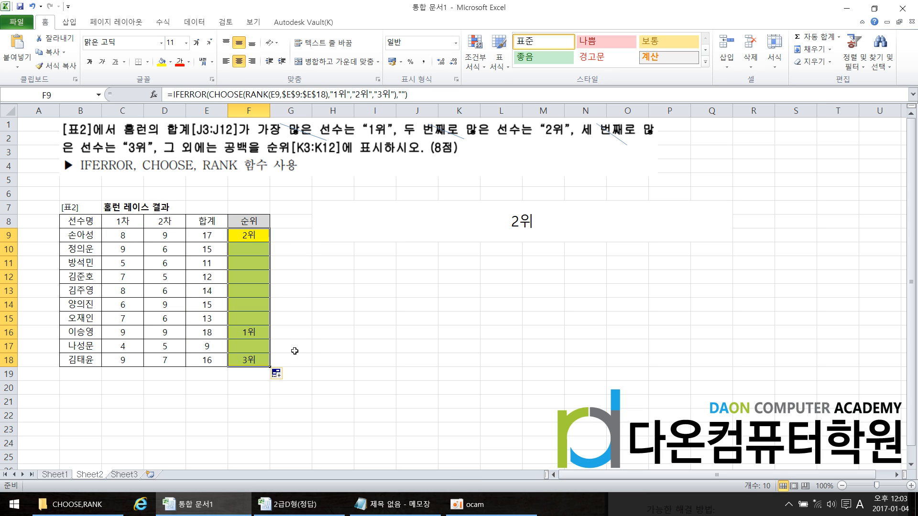
click(302, 340)
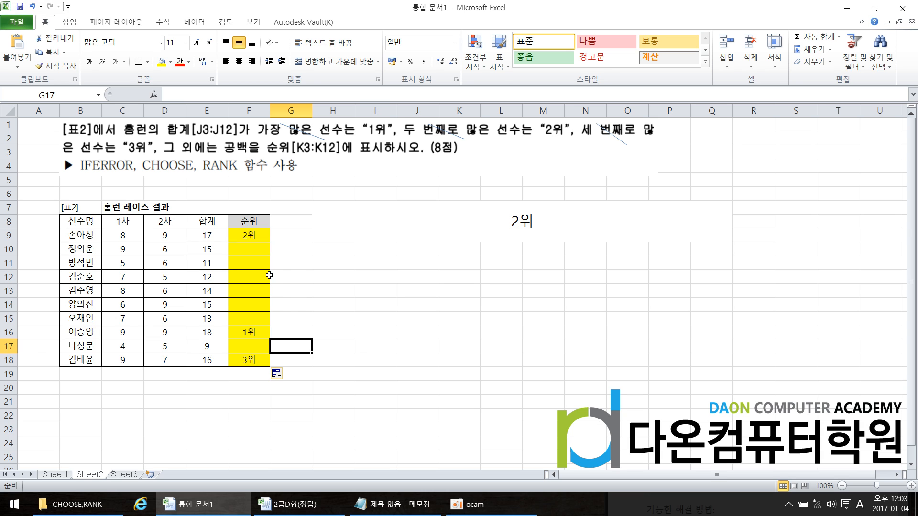
Review the finished IFERROR formula in H7 and look at the exercise on Sheet3 before returning to Sheet2
double_click(520, 224)
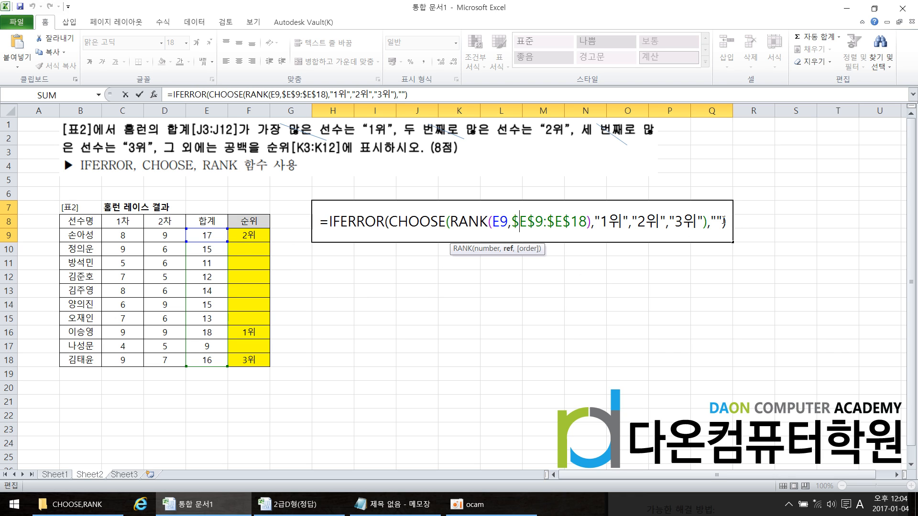
key(Return)
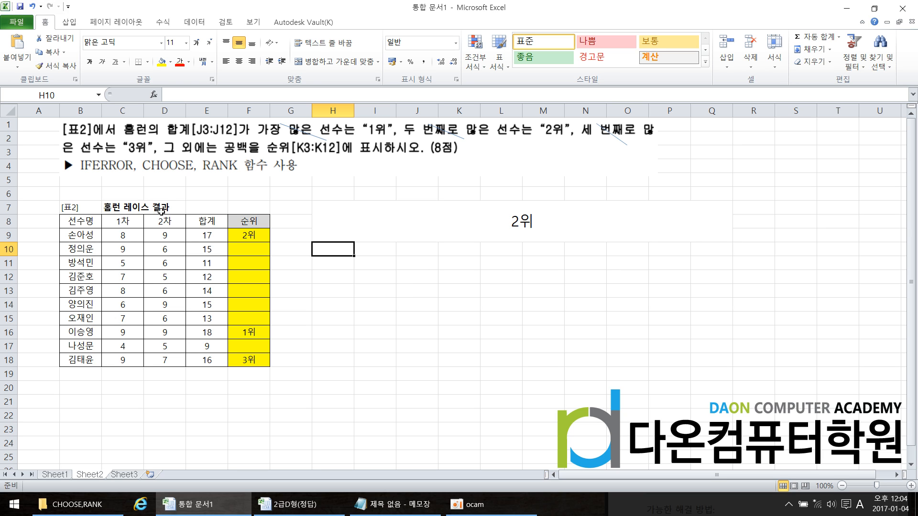
click(126, 475)
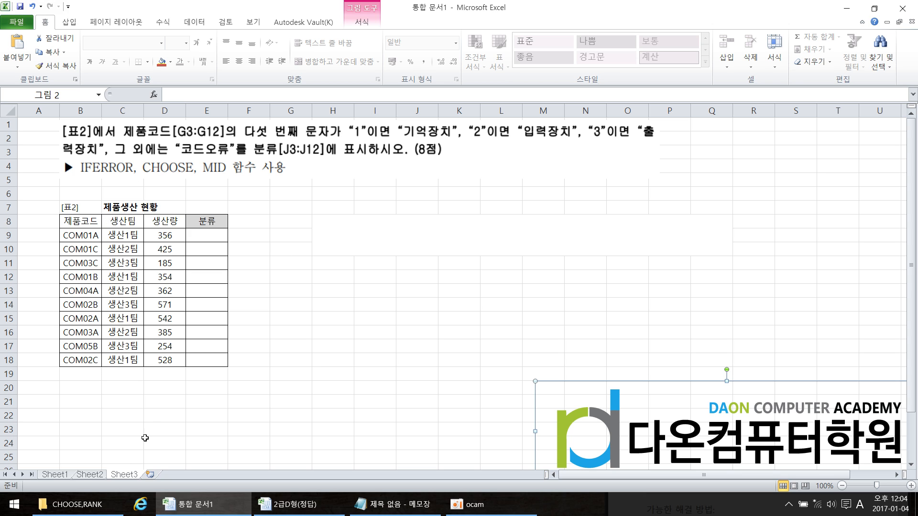
click(96, 476)
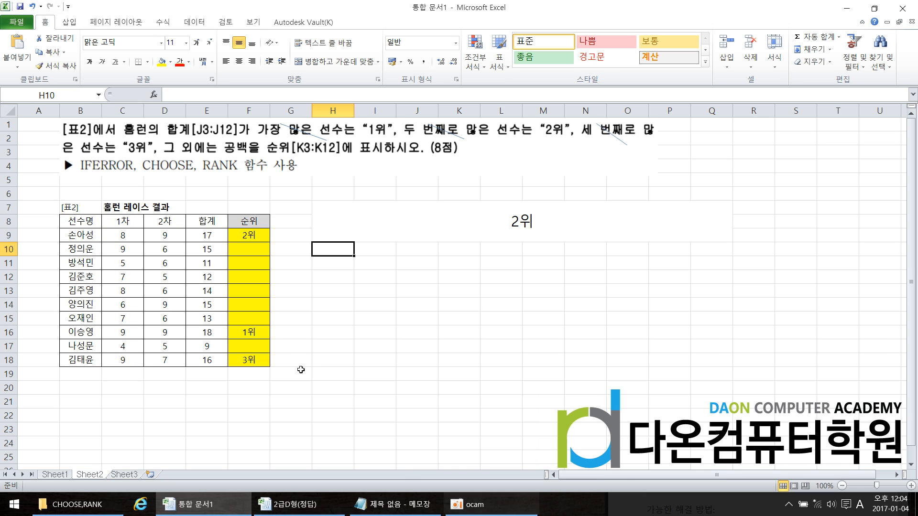